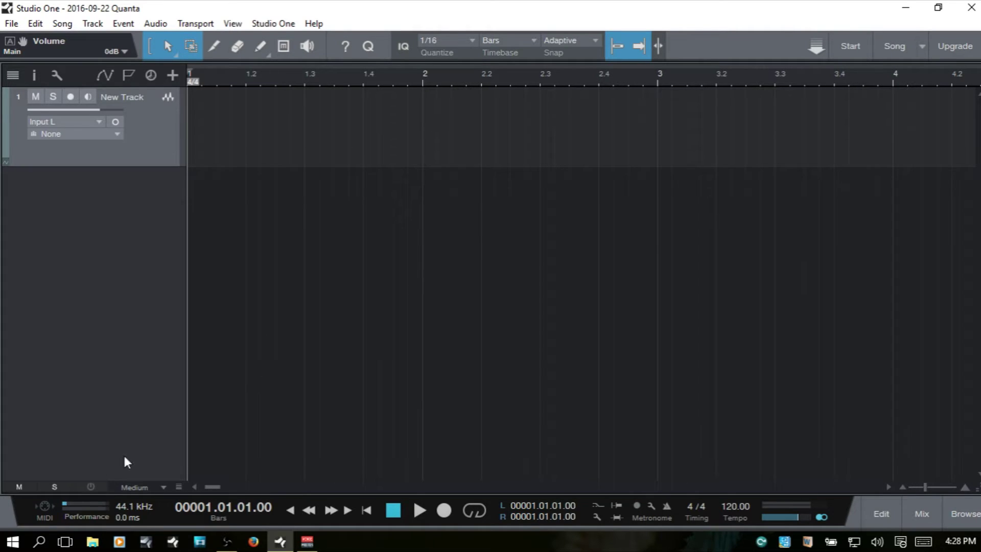
Check the incoming keyboard messages in a widened MIDI Monitor and clear its message list
click(43, 508)
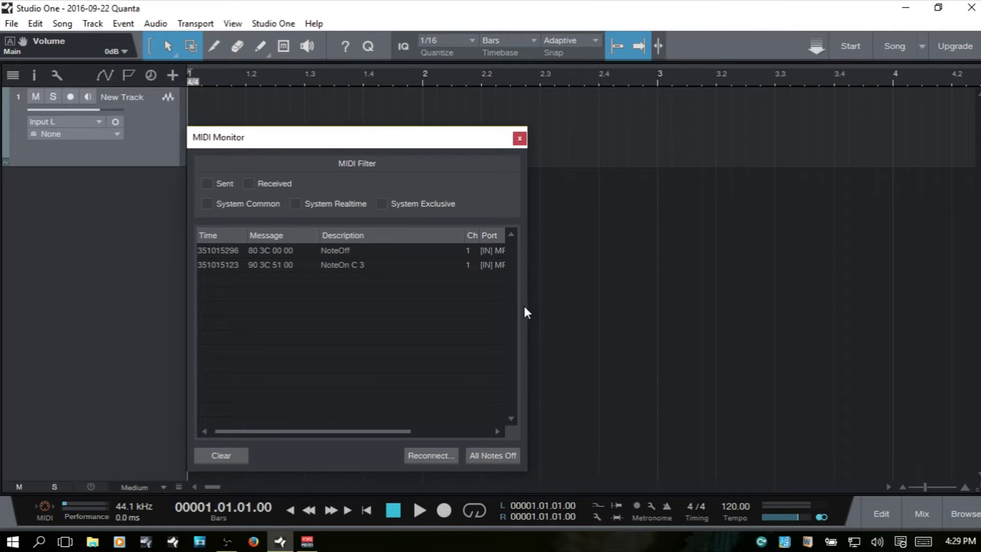
drag(529, 310, 622, 321)
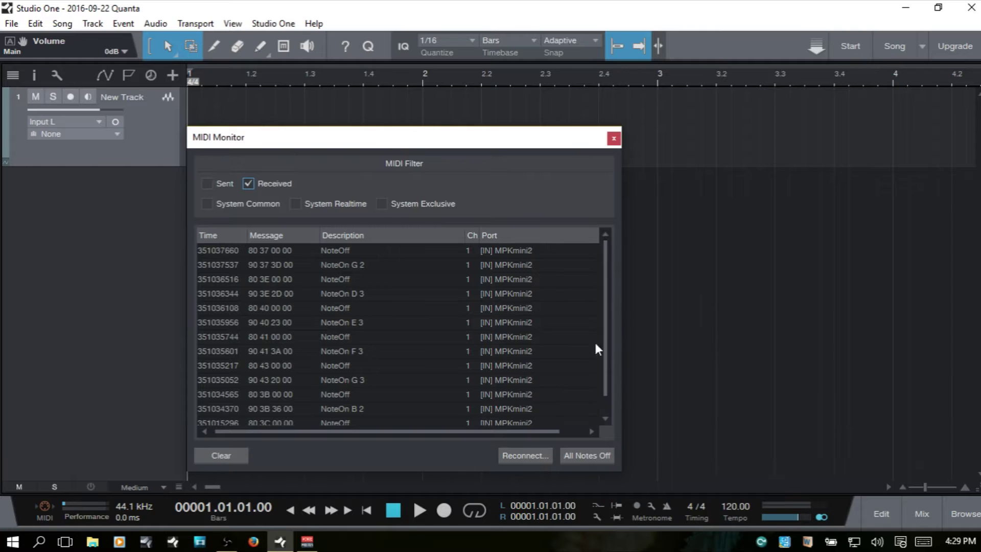
click(226, 457)
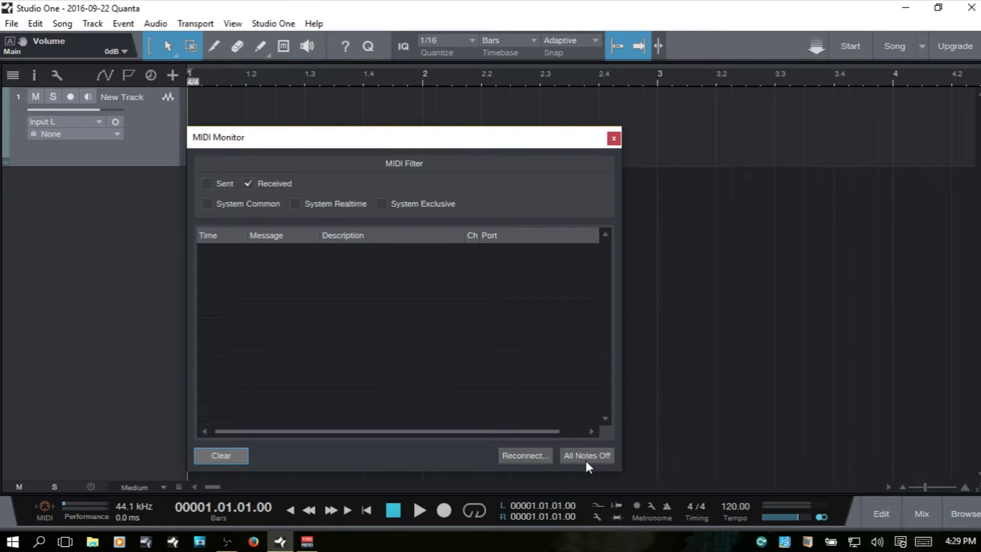
click(249, 183)
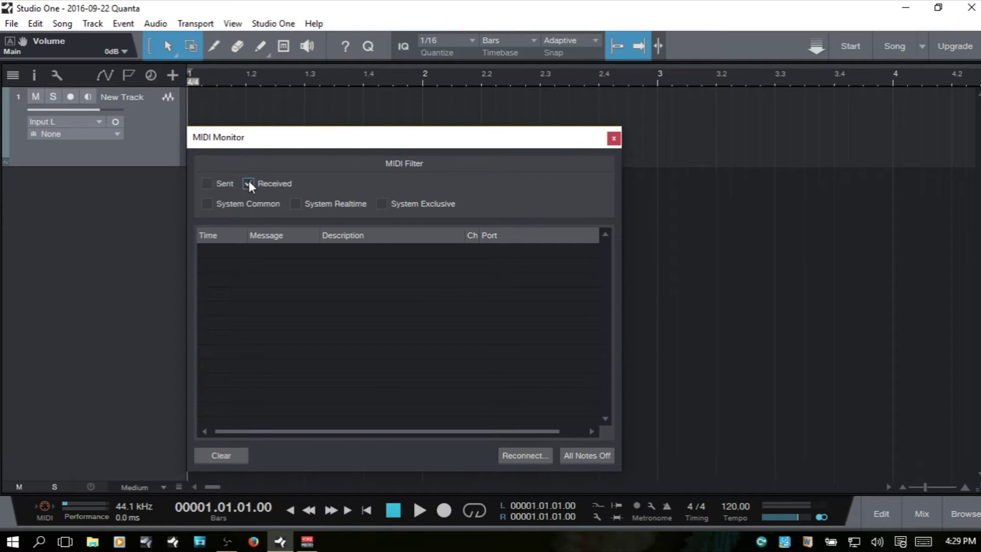
click(614, 139)
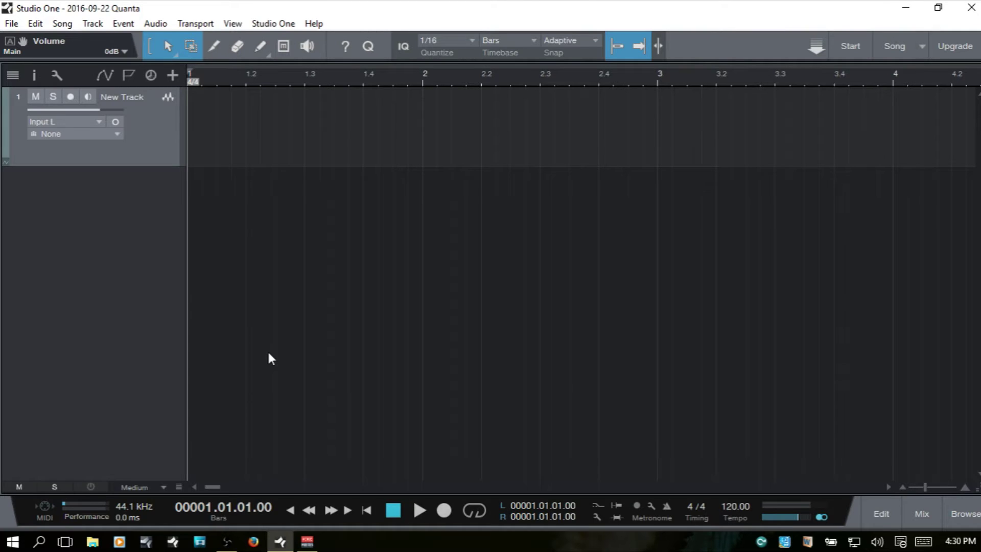
Examine the CPU, disc and cache readings and the cache options in the Performance Monitor
click(84, 516)
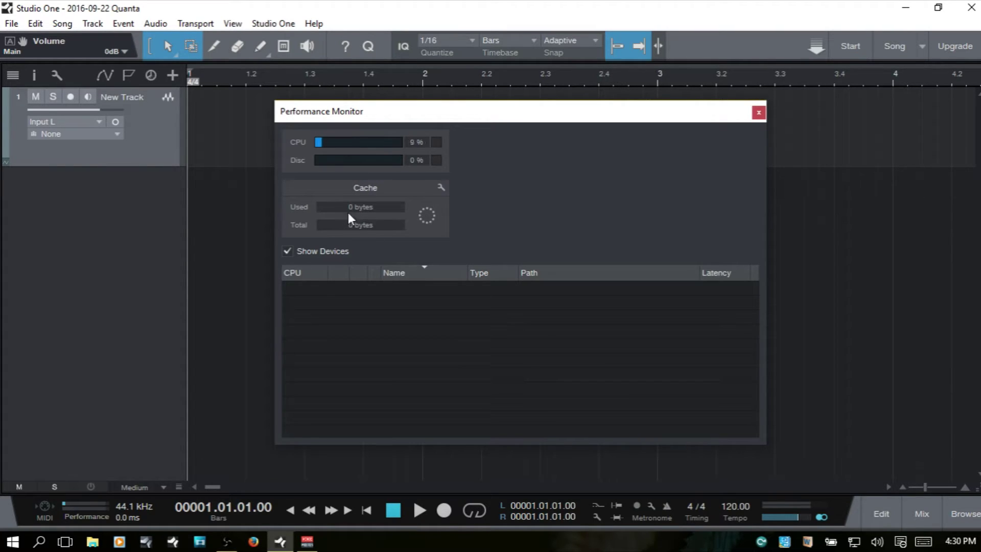
click(441, 188)
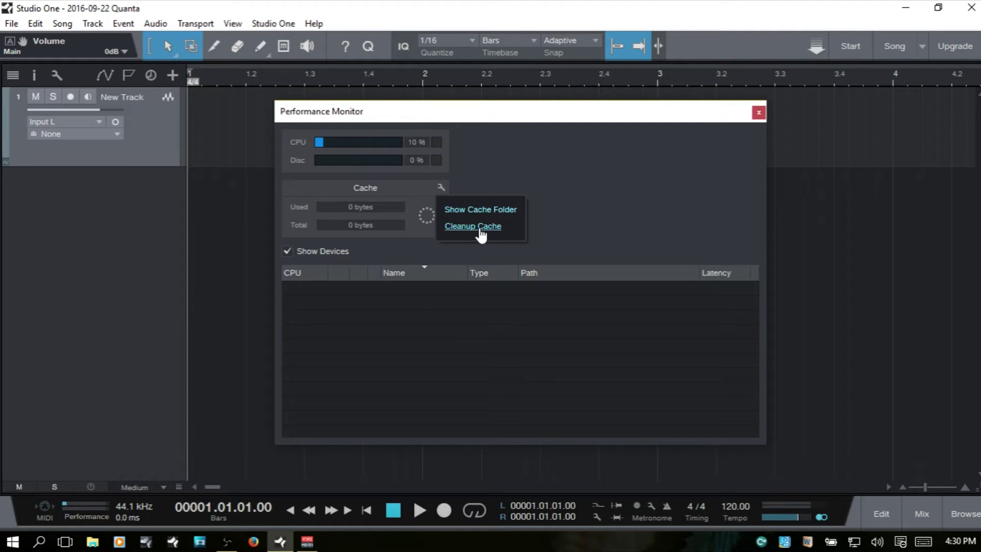
click(635, 186)
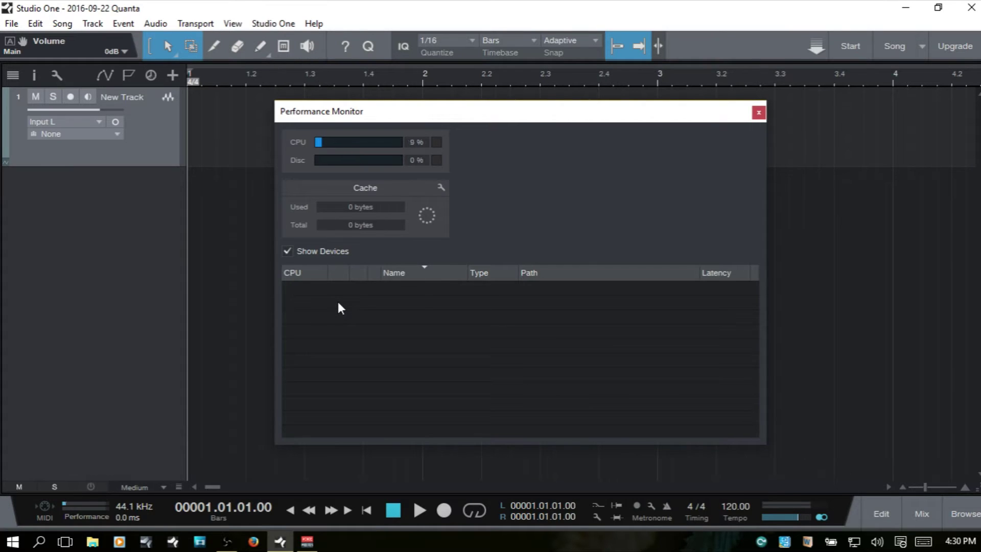
click(759, 113)
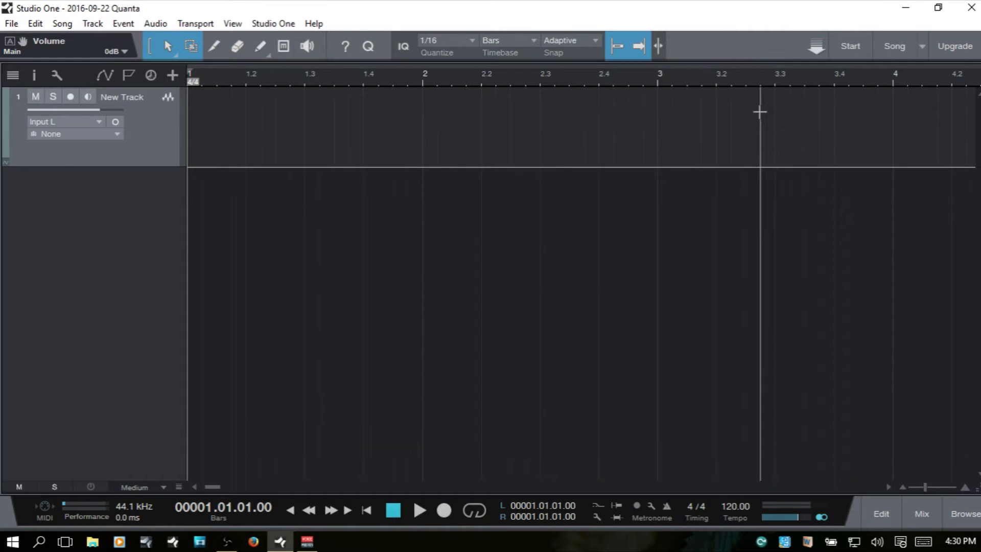
Add the Presence instrument from the browser to the arrangement as a new track and hide its instrument window
key(F5)
drag(813, 186, 278, 221)
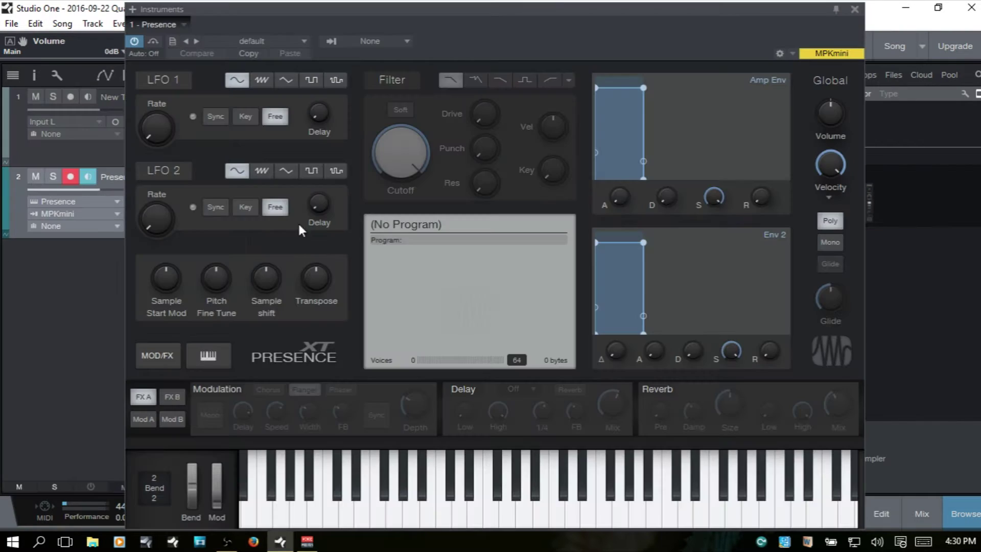
key(F11)
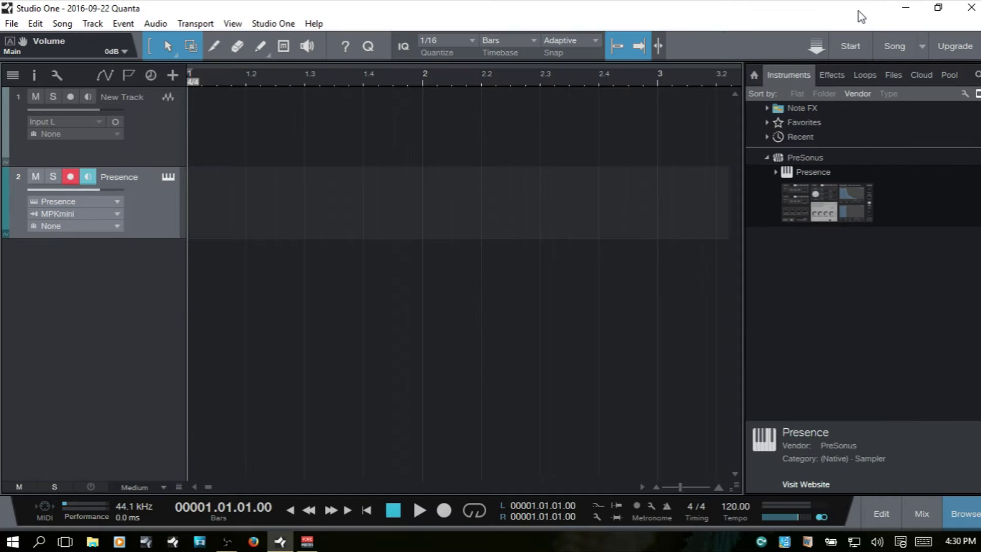
Examine the Presence entry and its available device actions in the Performance Monitor
click(85, 517)
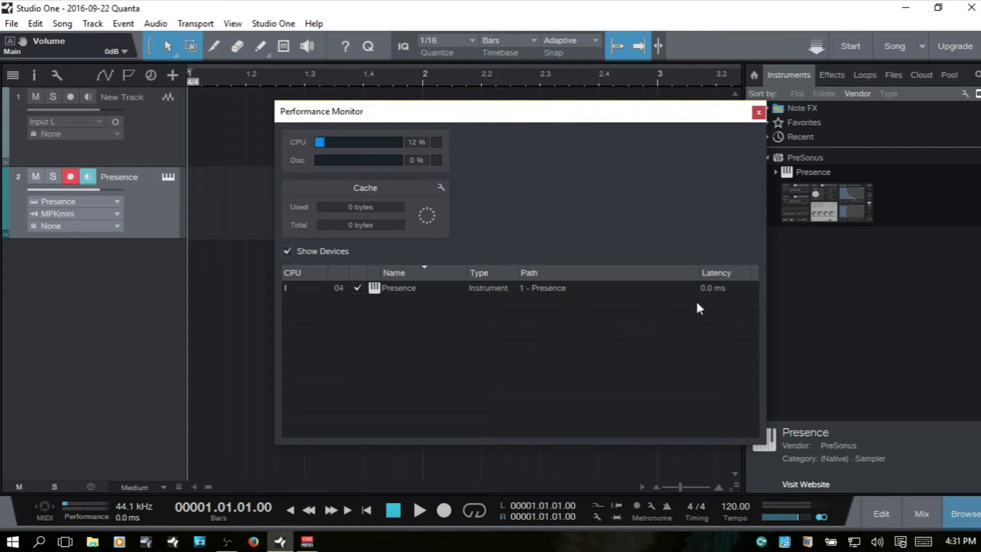
right_click(484, 287)
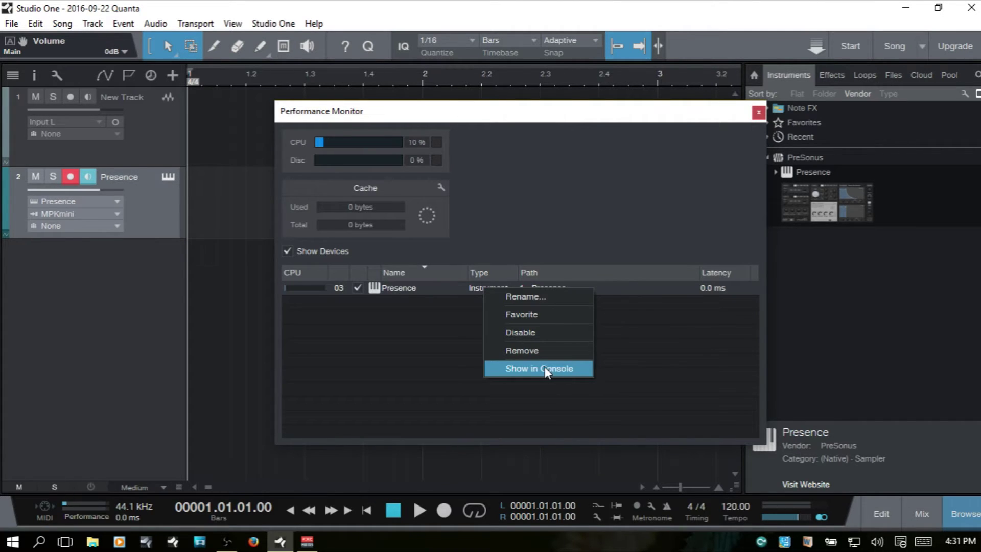
click(611, 203)
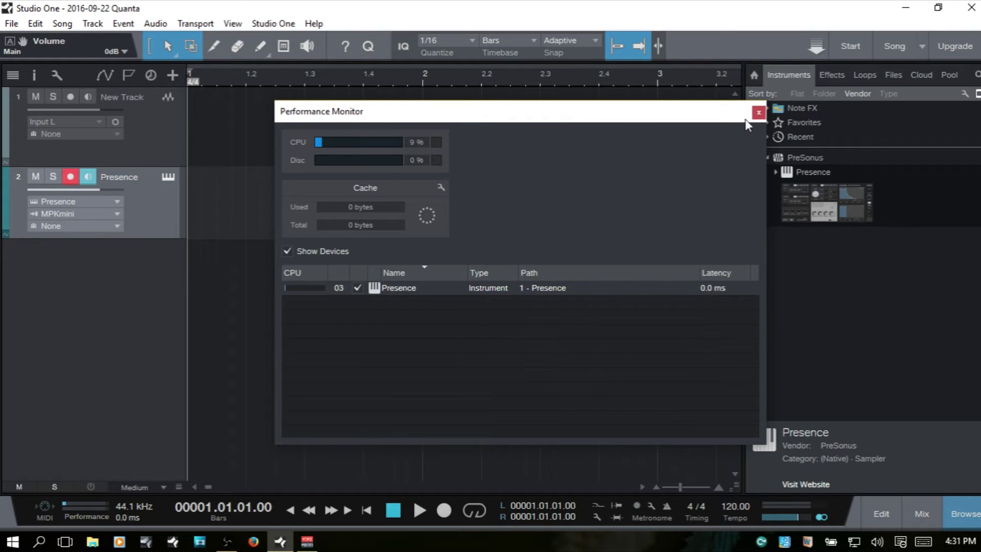
click(758, 112)
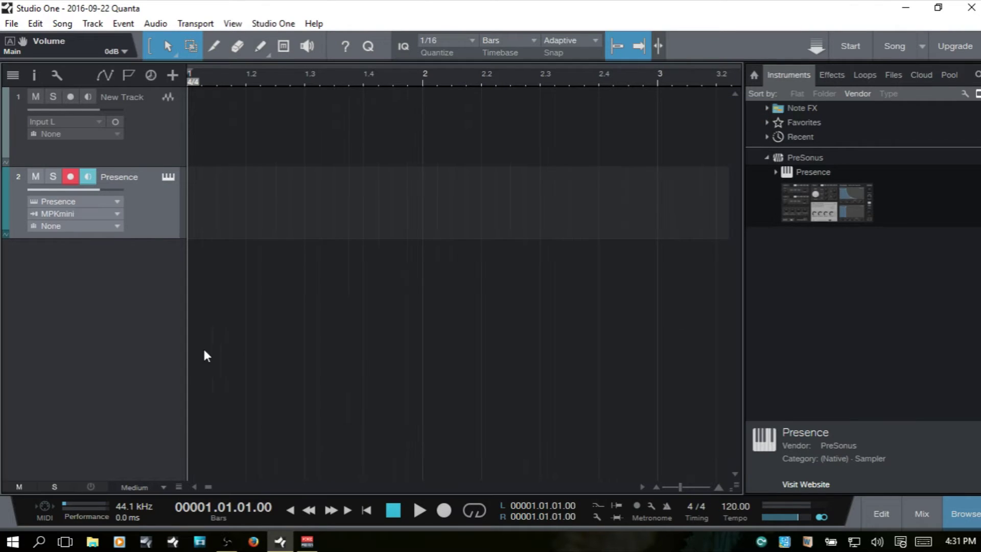
Review the available sample rates in the general Song Setup settings without changing them
click(129, 505)
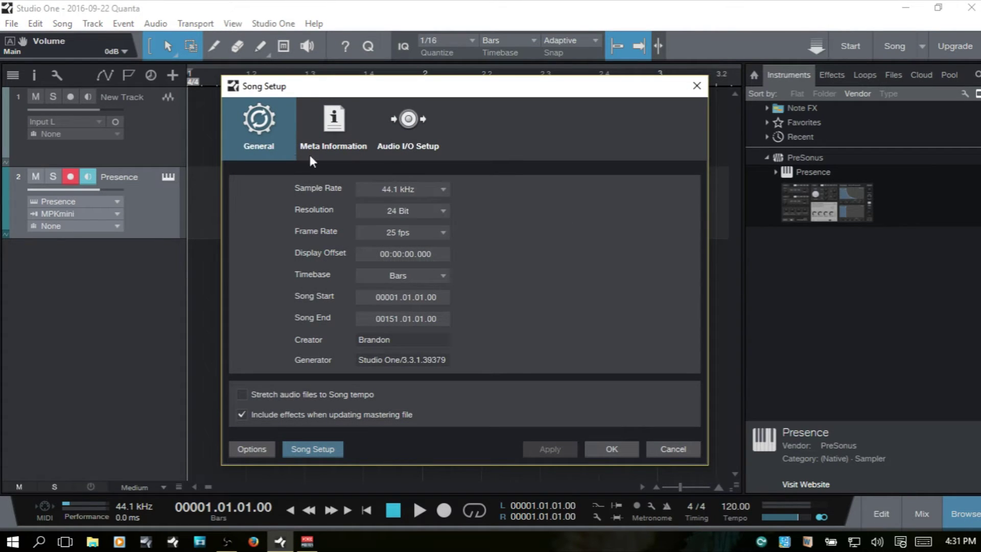
click(444, 191)
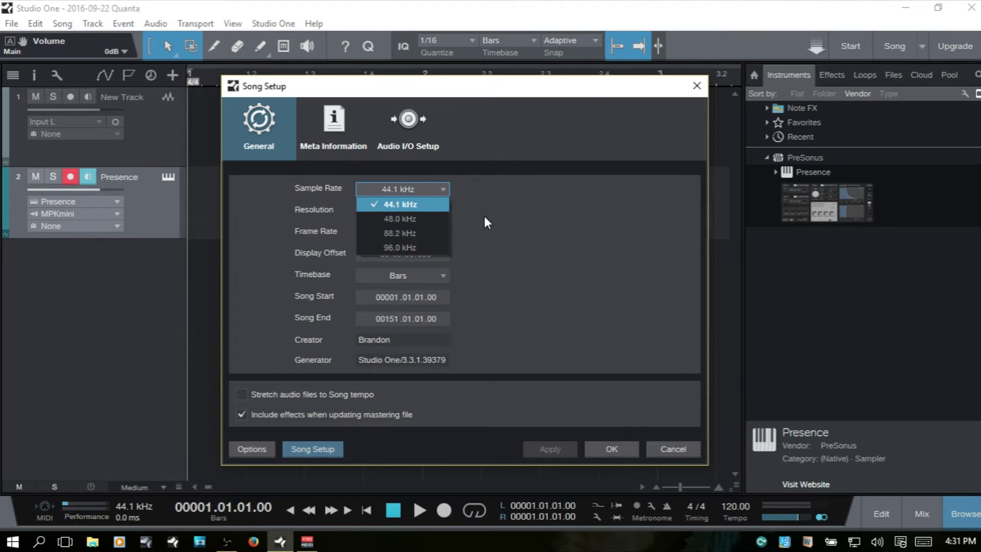
click(621, 186)
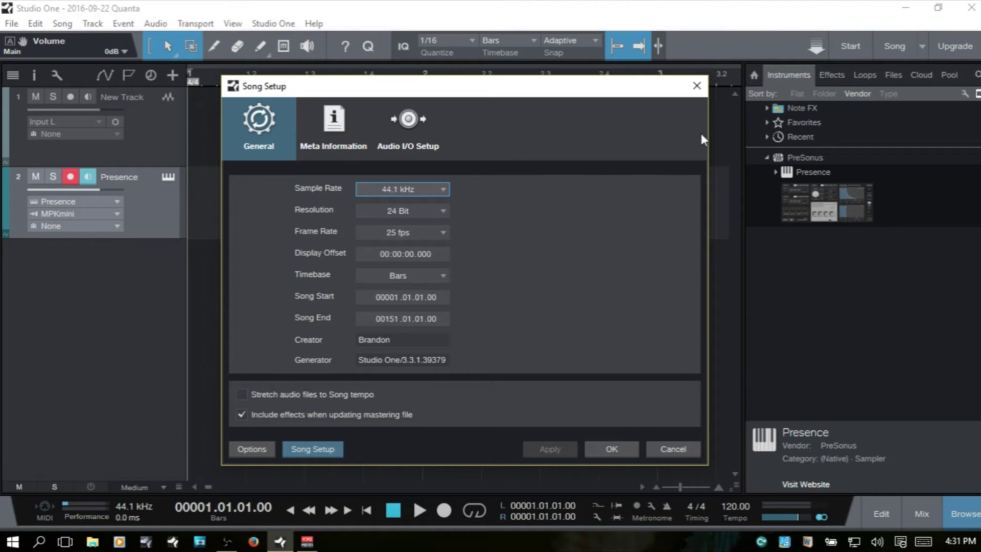
click(698, 87)
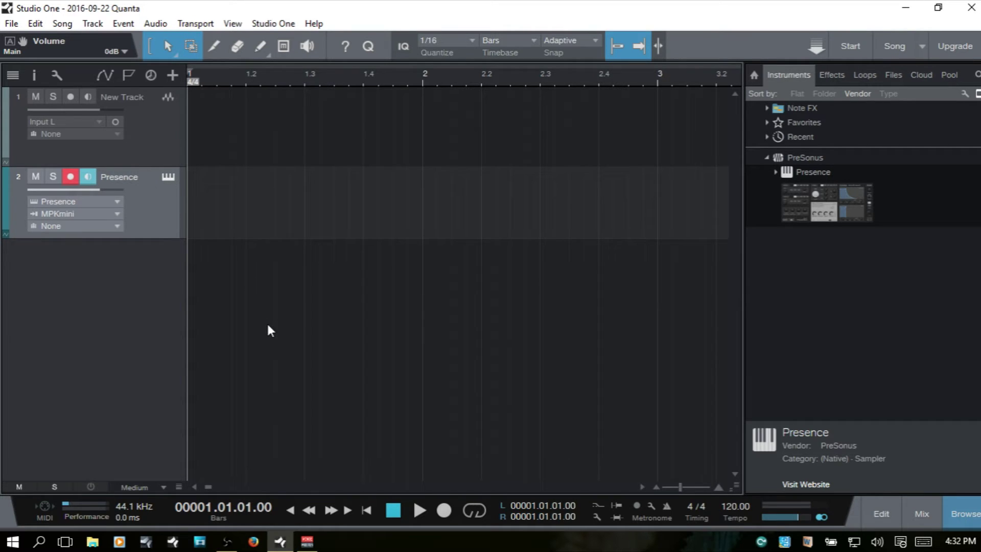
Play the song briefly from the start and view the time formats available for the transport's position display
key(space)
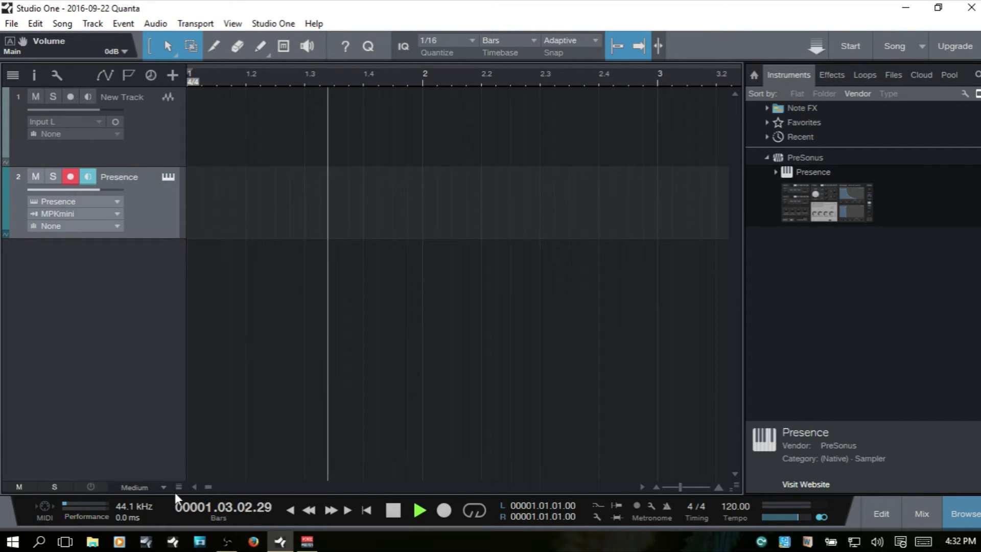
key(space)
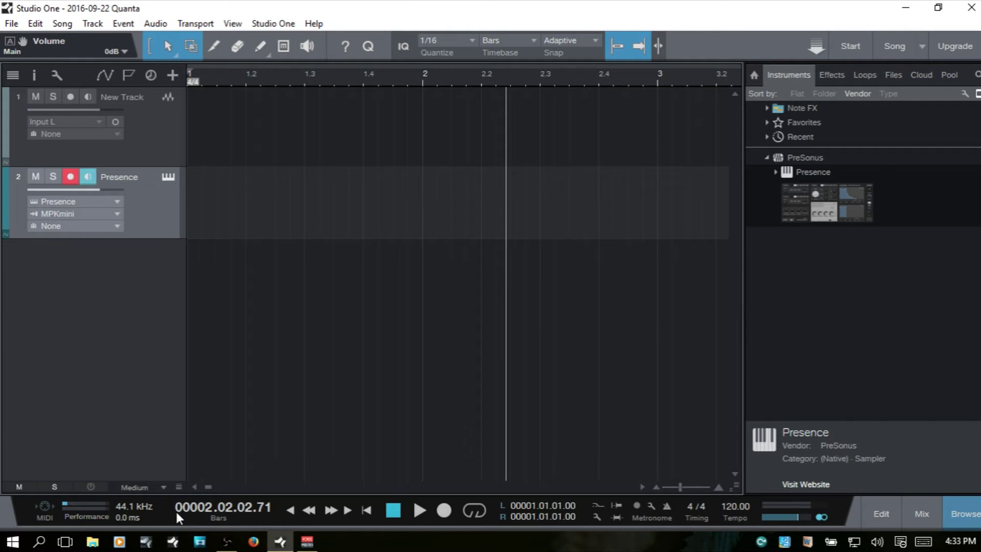
click(216, 517)
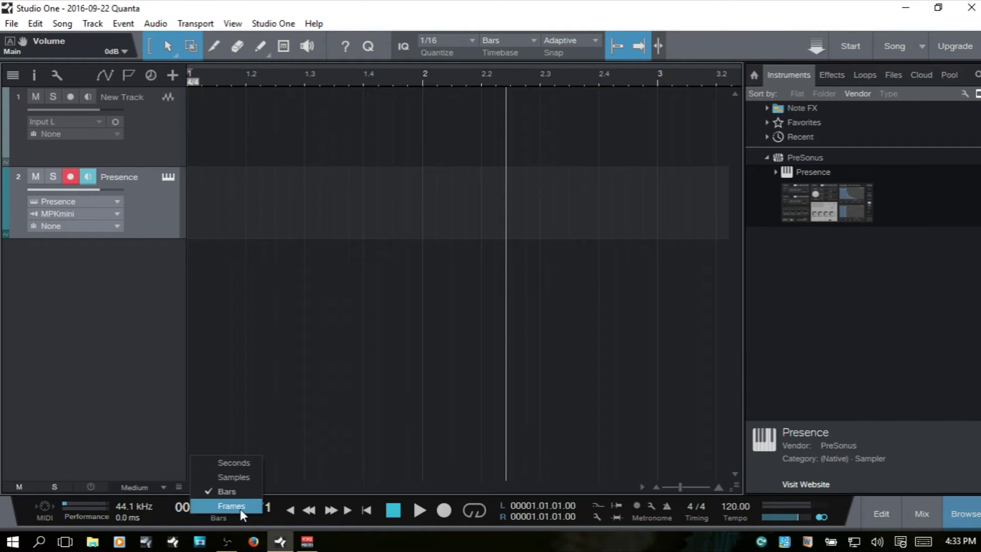
click(338, 394)
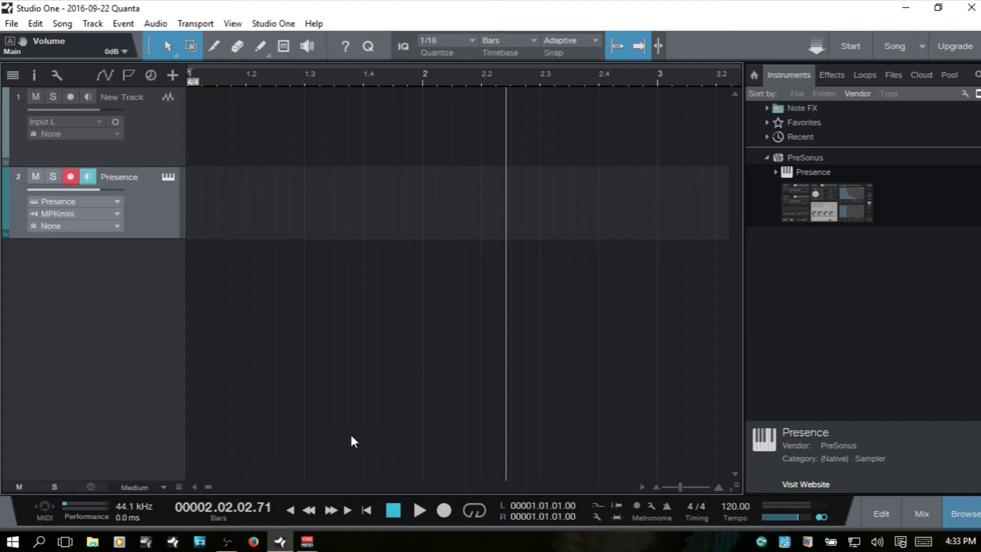
Step the bar value of the transport's position display back and forth, ending at bar 3
scroll(195, 506, up, 1)
scroll(195, 506, down, 2)
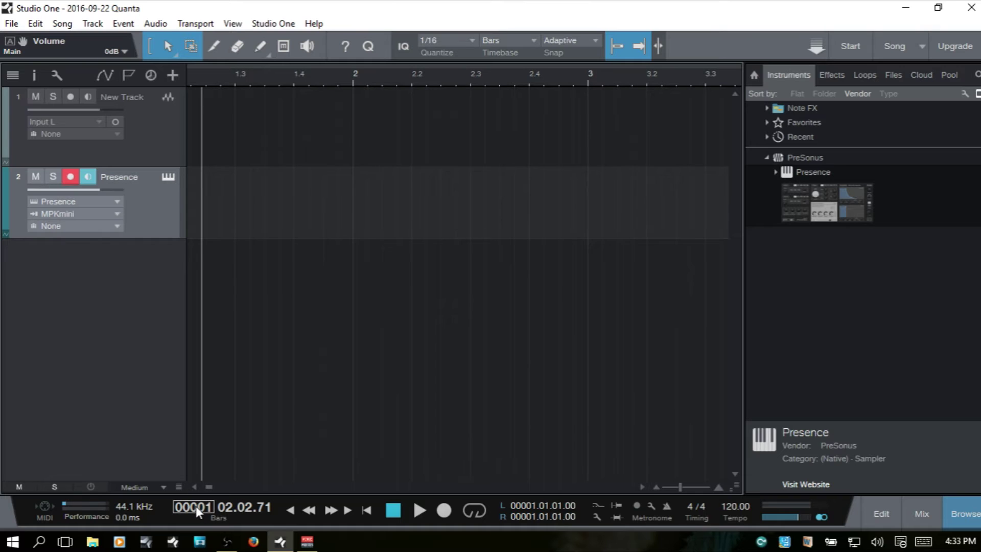
scroll(193, 507, up, 3)
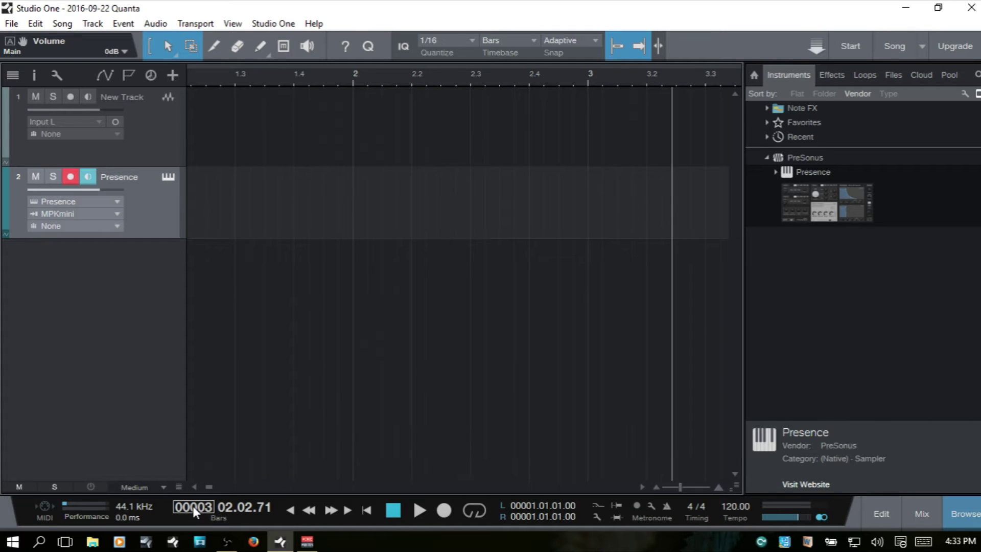
scroll(193, 506, up, 3)
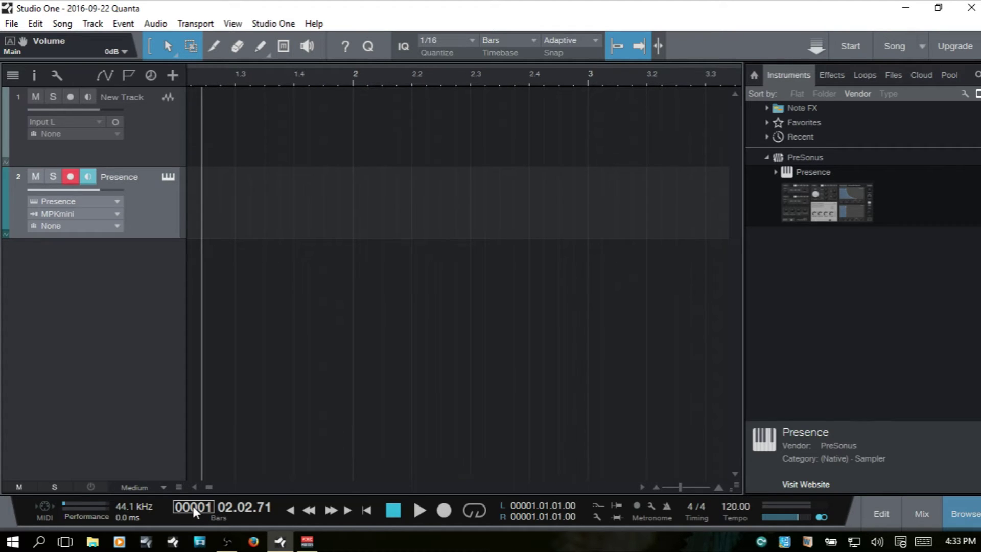
scroll(192, 505, down, 4)
scroll(192, 506, up, 1)
scroll(192, 507, down, 1)
scroll(192, 507, up, 1)
scroll(227, 508, down, 3)
scroll(227, 507, up, 1)
scroll(227, 507, down, 1)
scroll(227, 508, up, 1)
scroll(227, 508, down, 2)
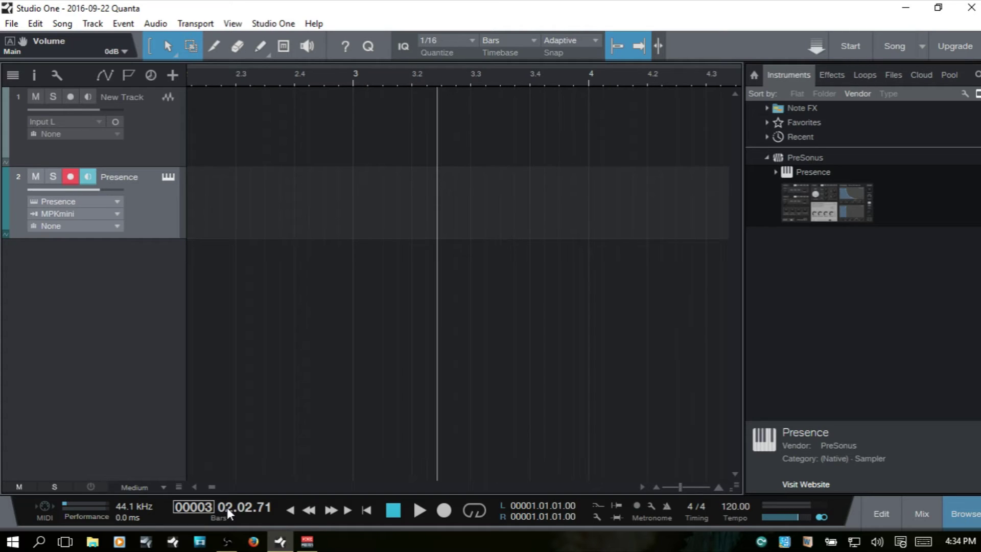
Adjust the finer values of the transport's position display to reach 00003.02.03.03
scroll(244, 504, down, 4)
scroll(243, 503, up, 4)
scroll(259, 507, up, 1)
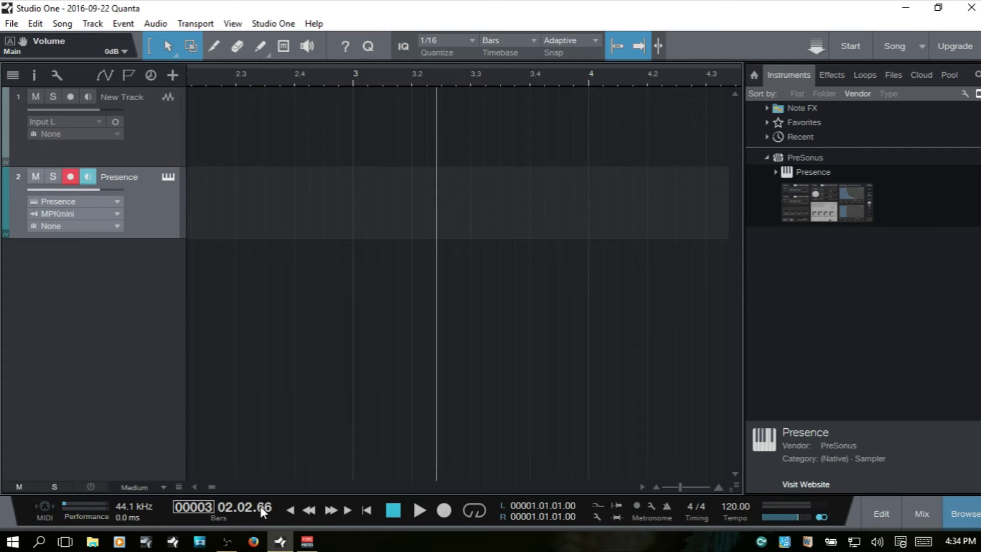
scroll(261, 507, up, 20)
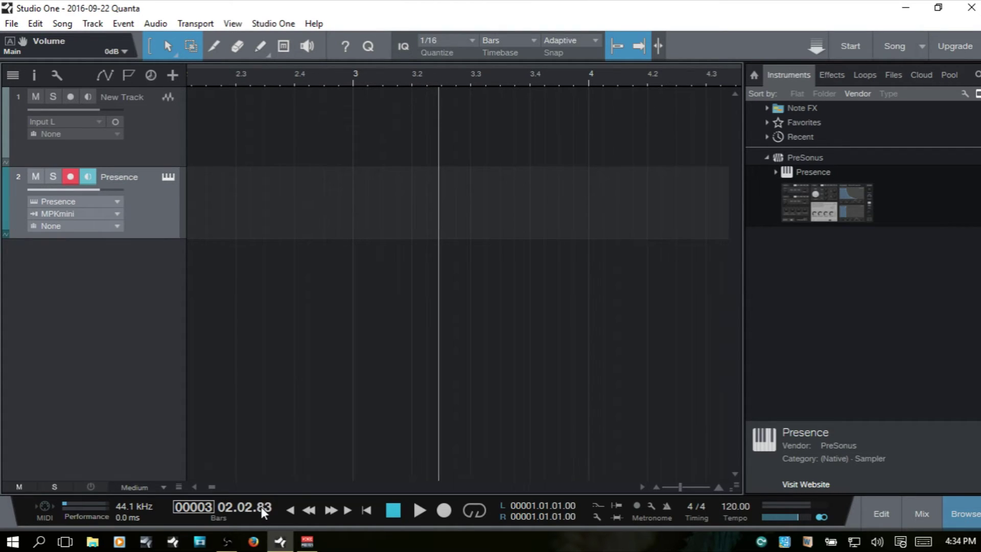
scroll(264, 506, up, 9)
scroll(263, 506, down, 6)
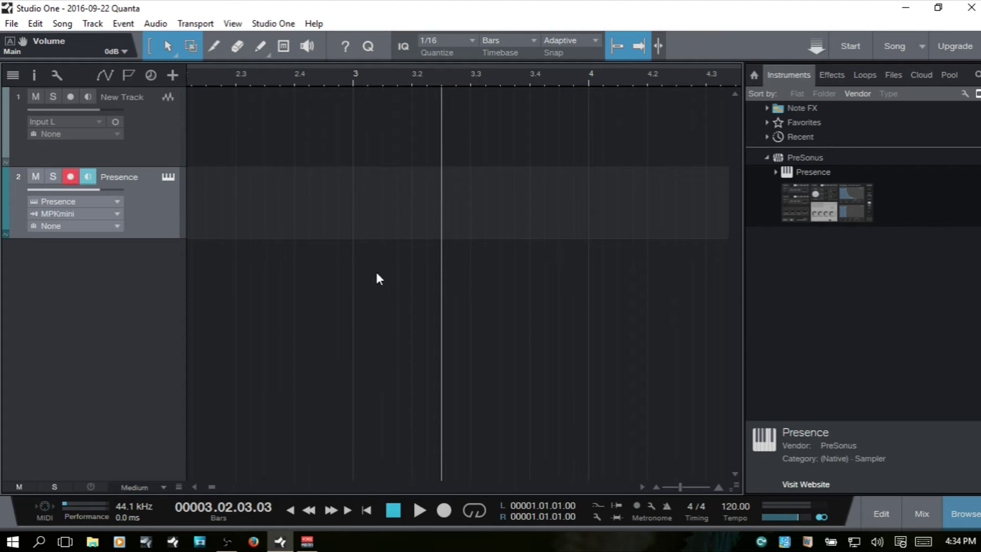
Hide the browser and insert a marker at position 00003.02.04.00
key(F5)
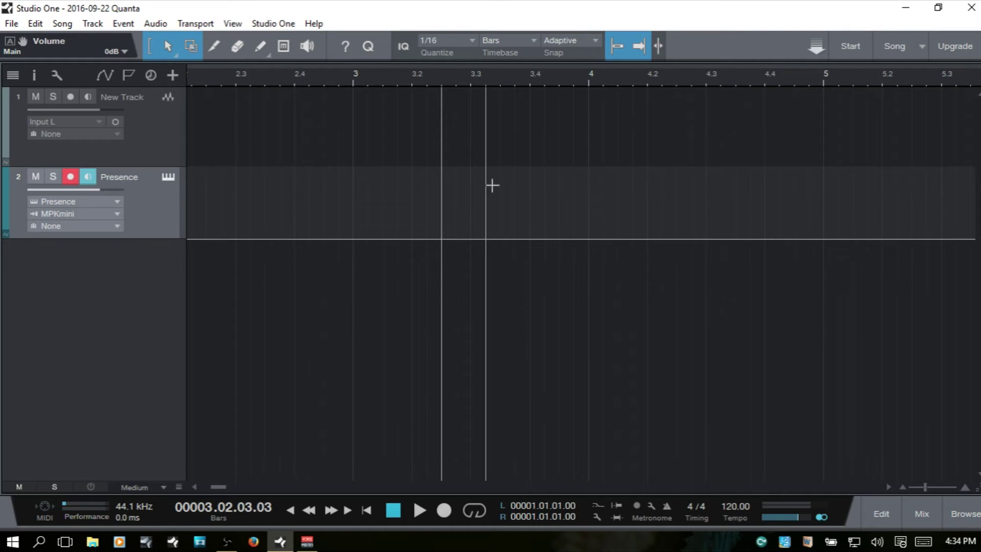
click(459, 76)
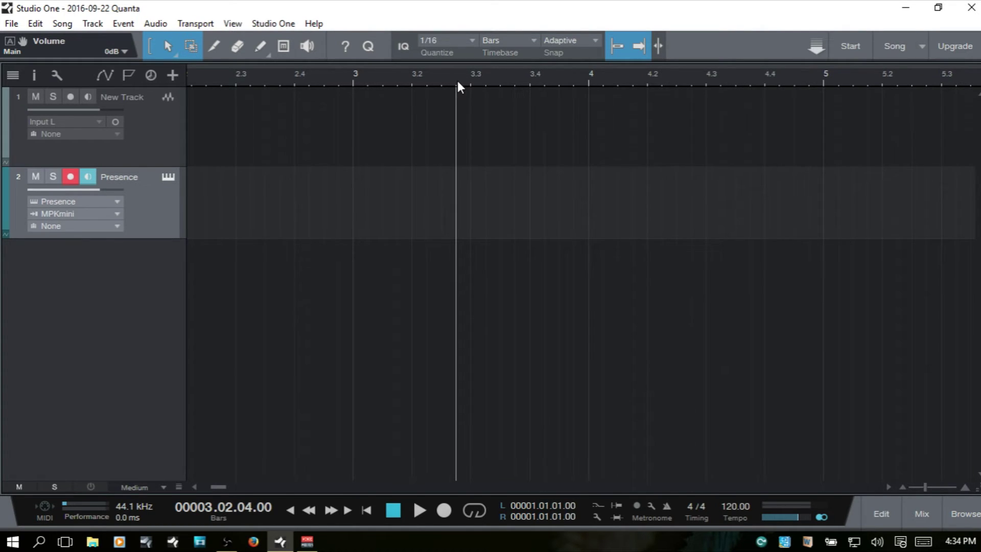
key(Insert)
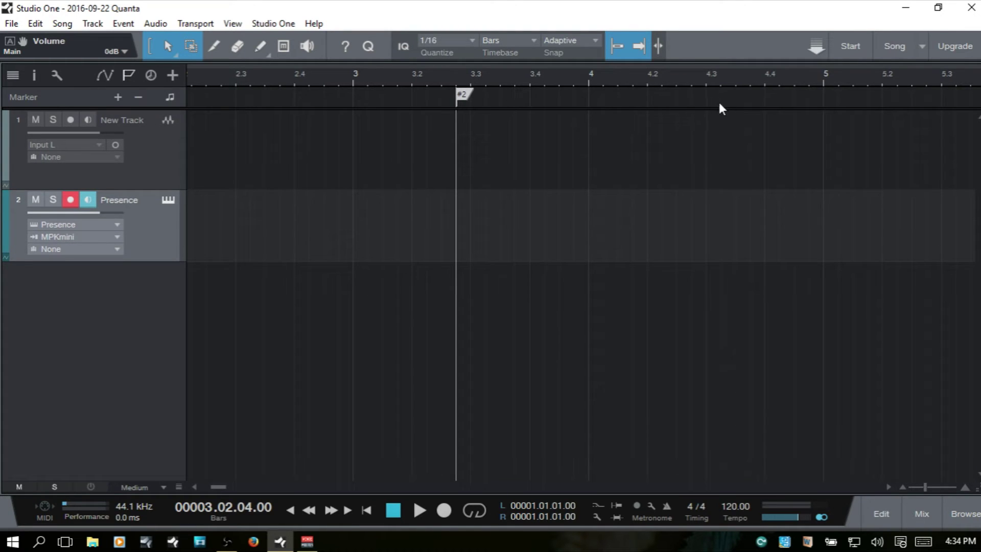
Insert a second marker at position 00004.04.04.00 and return the playhead to the previous marker
click(810, 84)
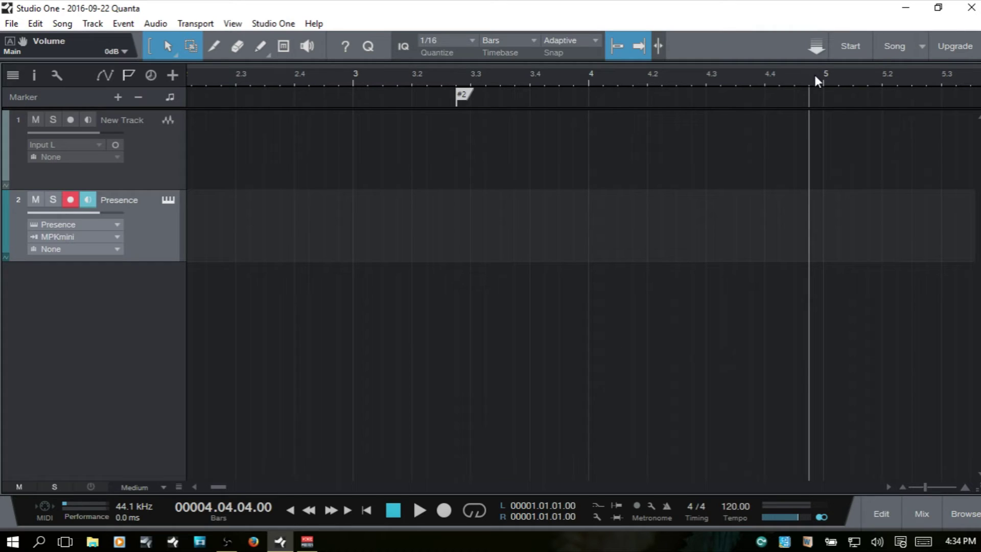
key(Insert)
click(291, 510)
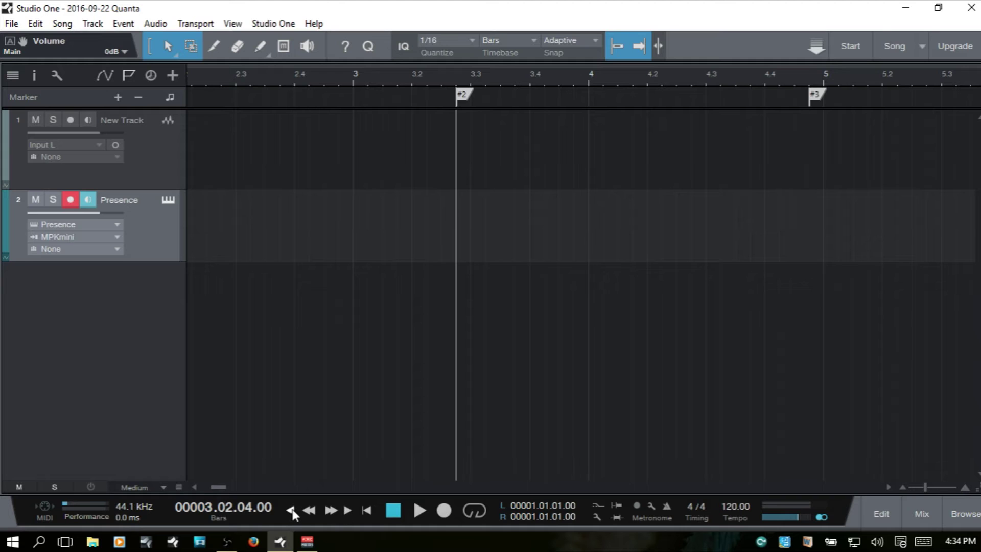
Jump the playhead back and forth between the start marker and markers #2 and #3, ending at the song start
click(293, 509)
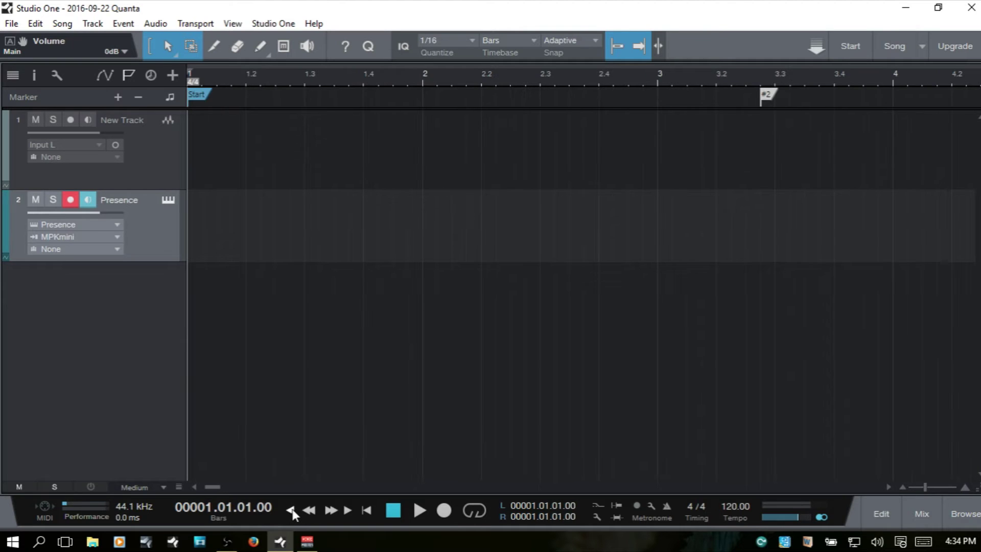
click(346, 511)
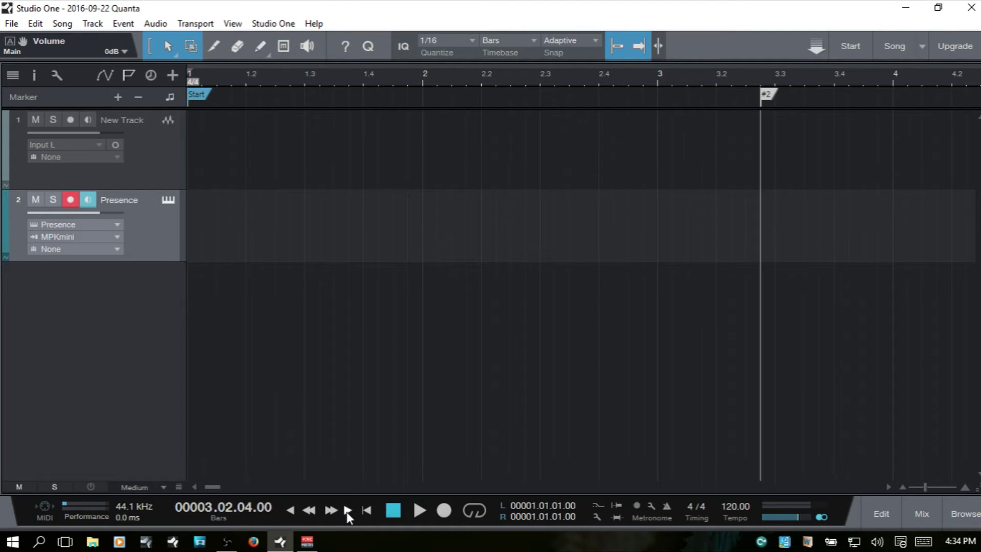
mouse_move(512, 77)
mouse_down()
mouse_move(511, 97)
mouse_move(512, 65)
mouse_up()
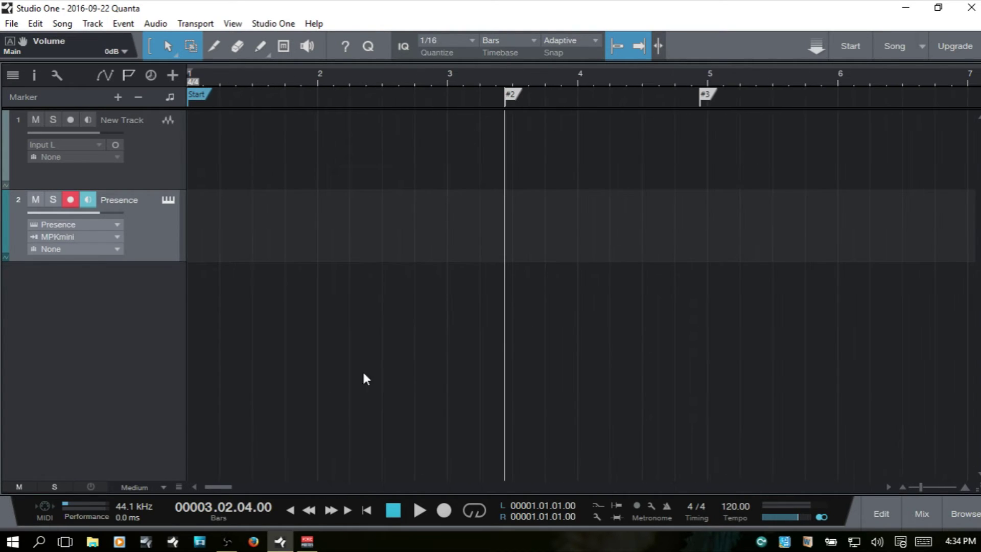
click(348, 509)
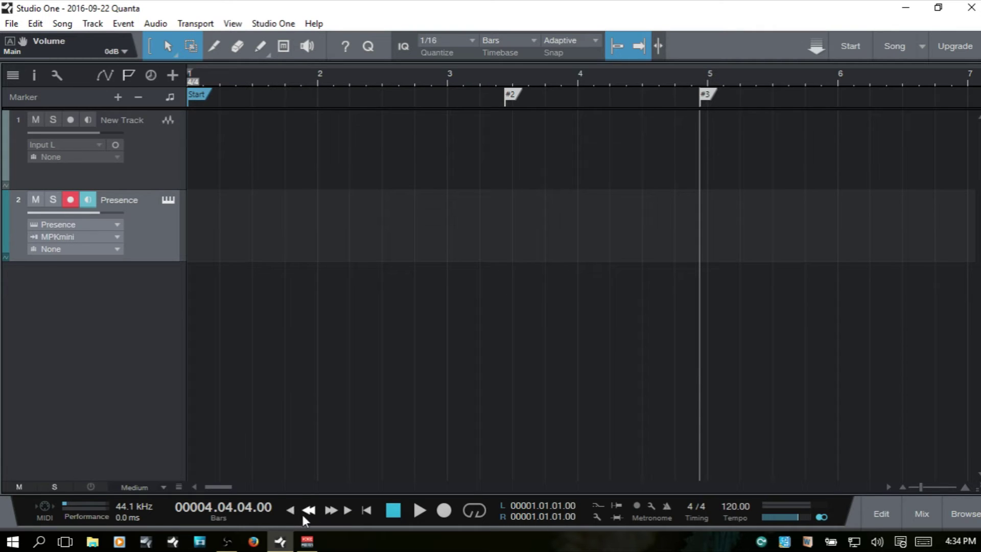
click(293, 510)
click(292, 511)
click(345, 513)
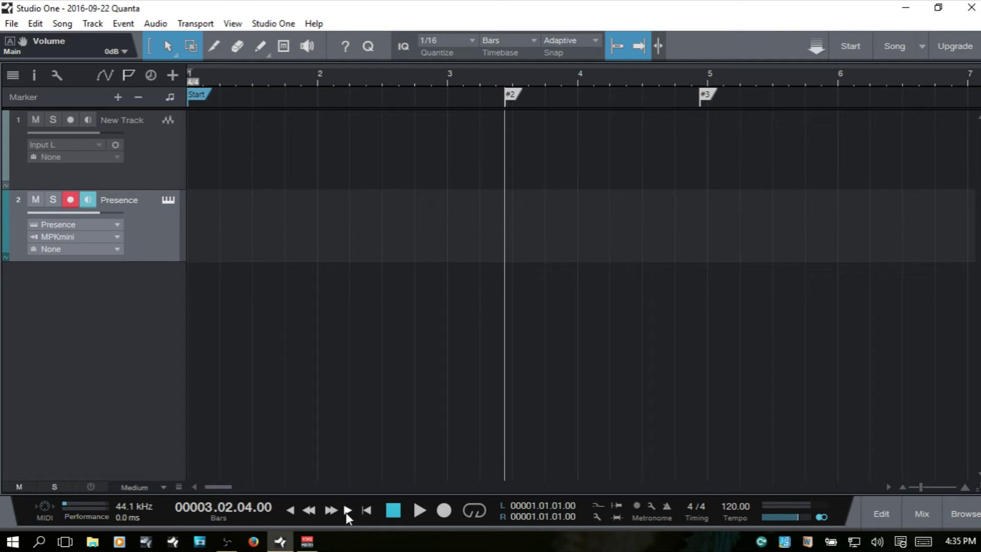
key(Home)
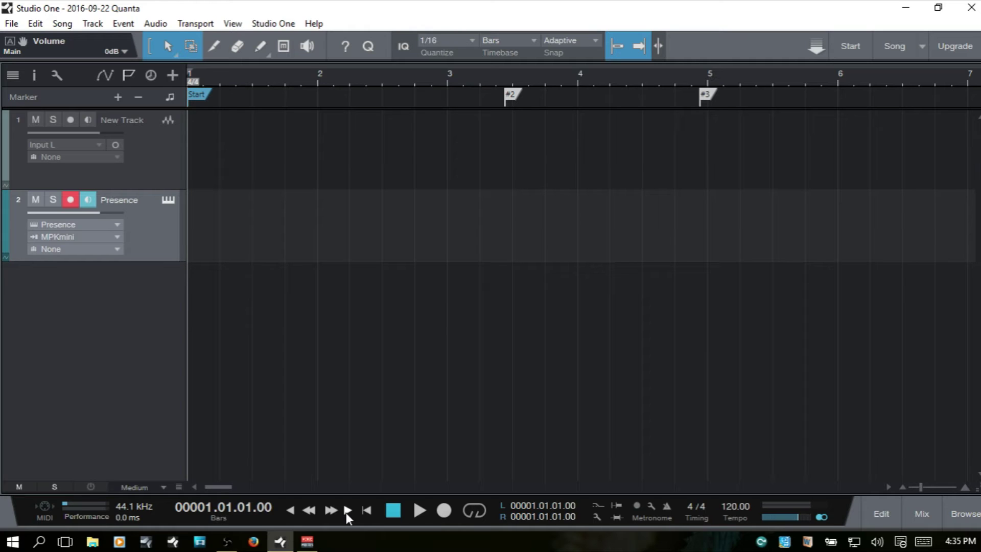
Move the playhead forward through the markers, step back to a previous marker and return to the song start, twice
click(345, 513)
click(345, 512)
key(b)
key(Home)
click(345, 513)
click(345, 513)
key(b)
key(Home)
Delete markers #3 and #2 and hide the marker track
click(704, 93)
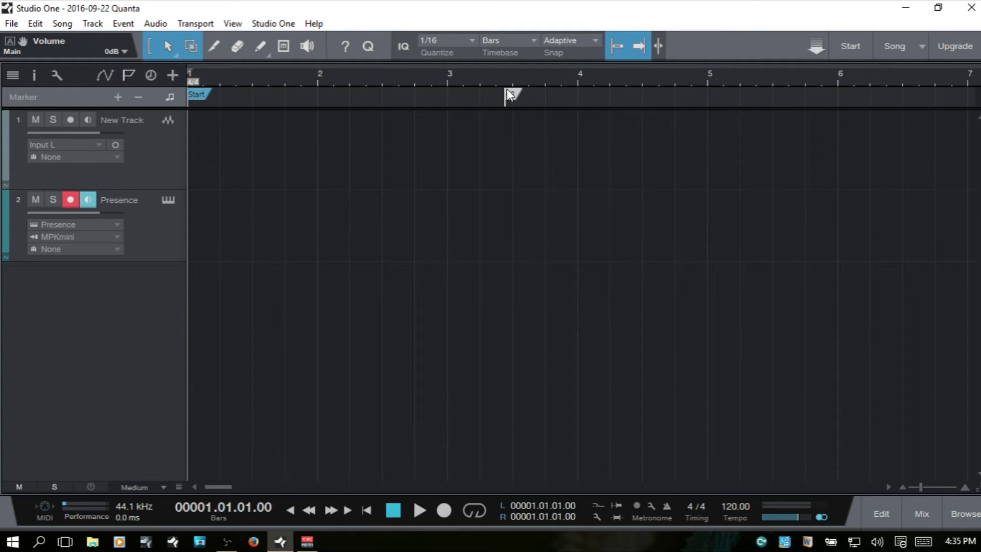
key(Delete)
click(128, 76)
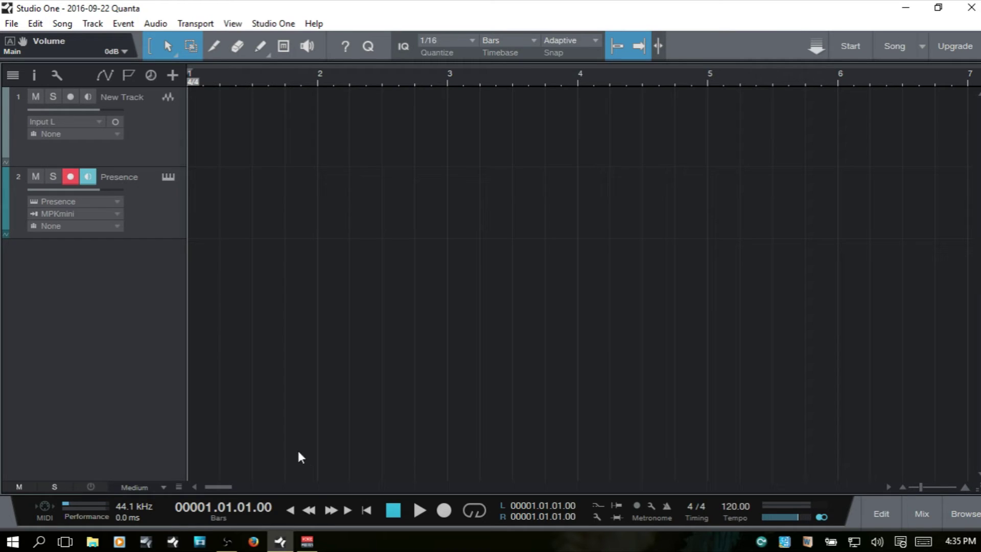
Fast-forward and rewind the playhead along the timeline and return it to zero
click(330, 510)
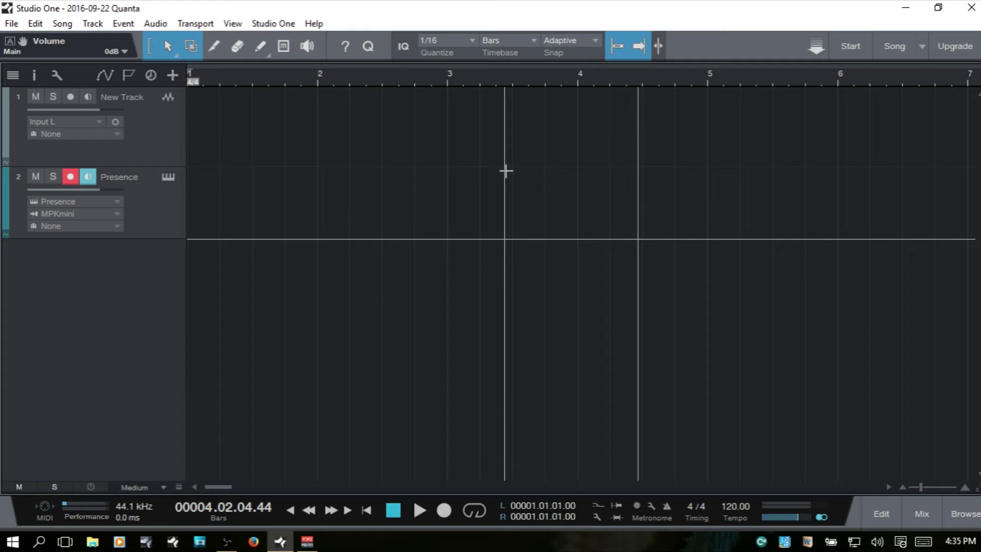
key(KP_Subtract)
key(KP_Add)
key(KP_Subtract)
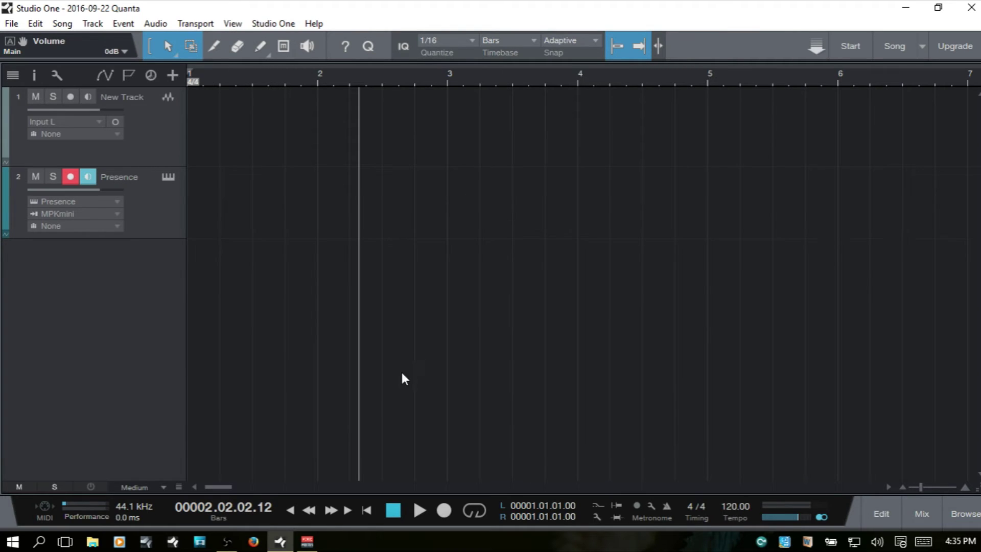
click(365, 510)
Start and stop playback several times, returning the playhead to the song start at the end
key(space)
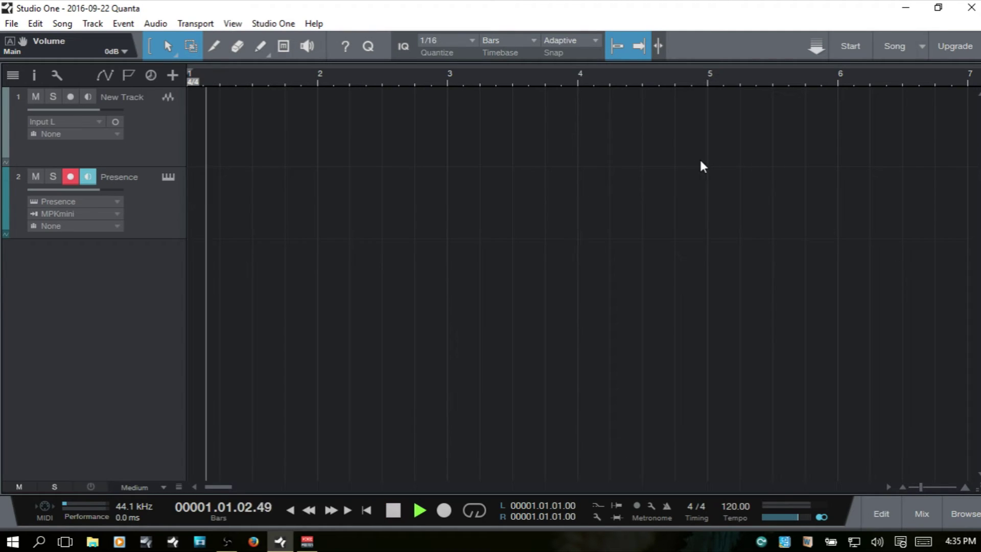
key(space)
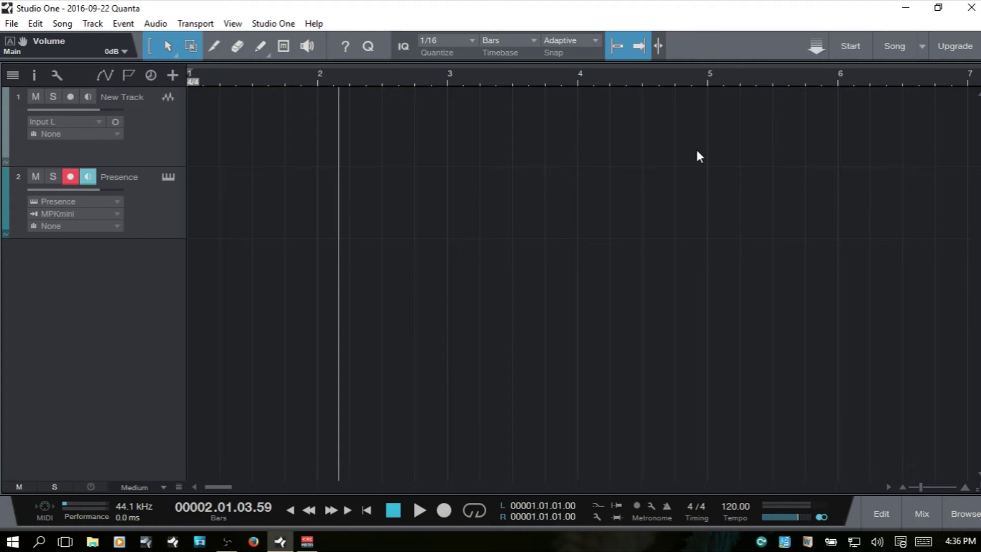
key(comma)
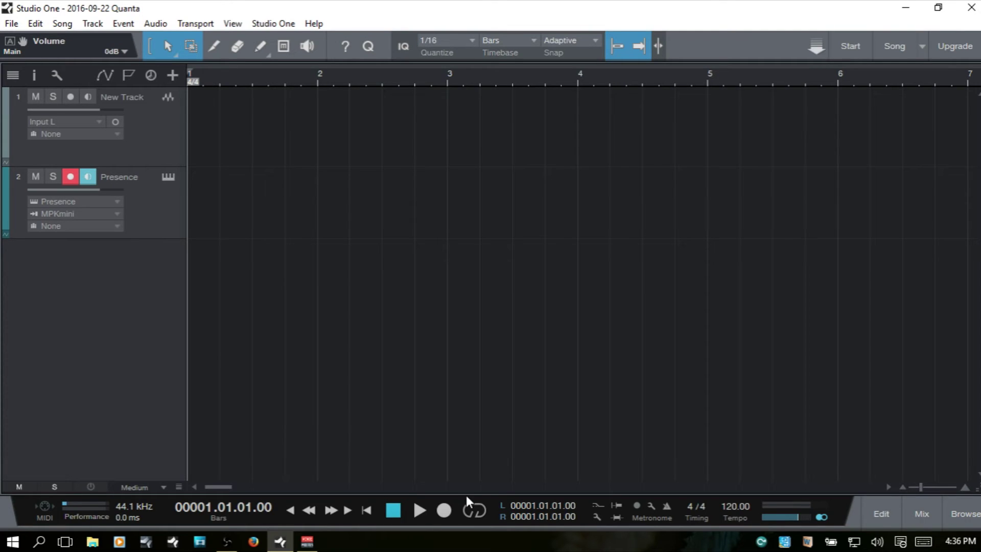
key(space)
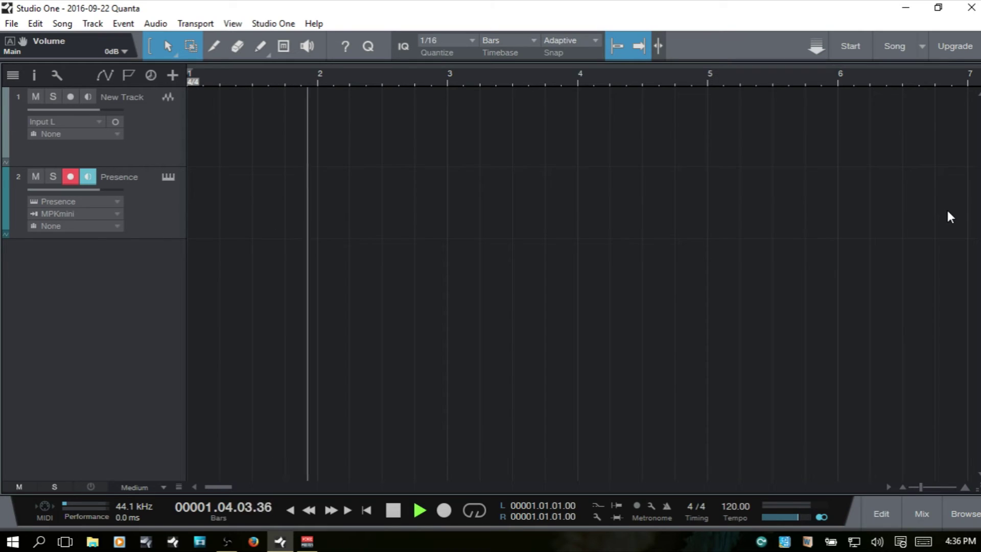
key(space)
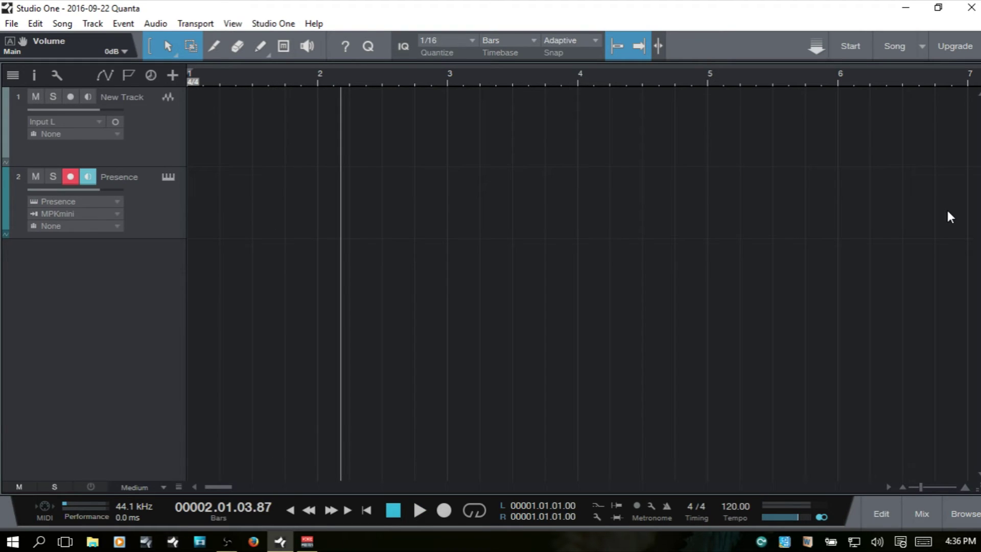
key(space)
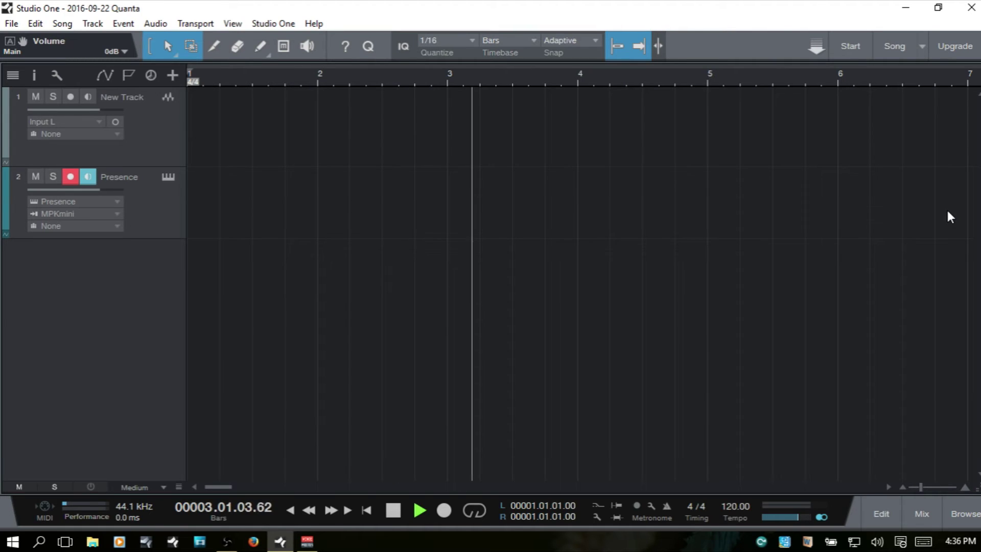
key(space)
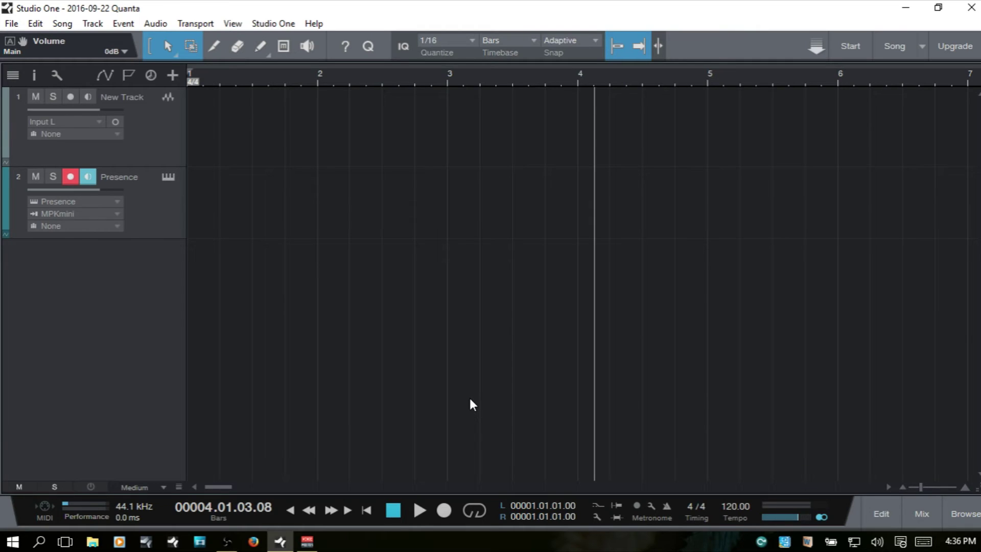
key(space)
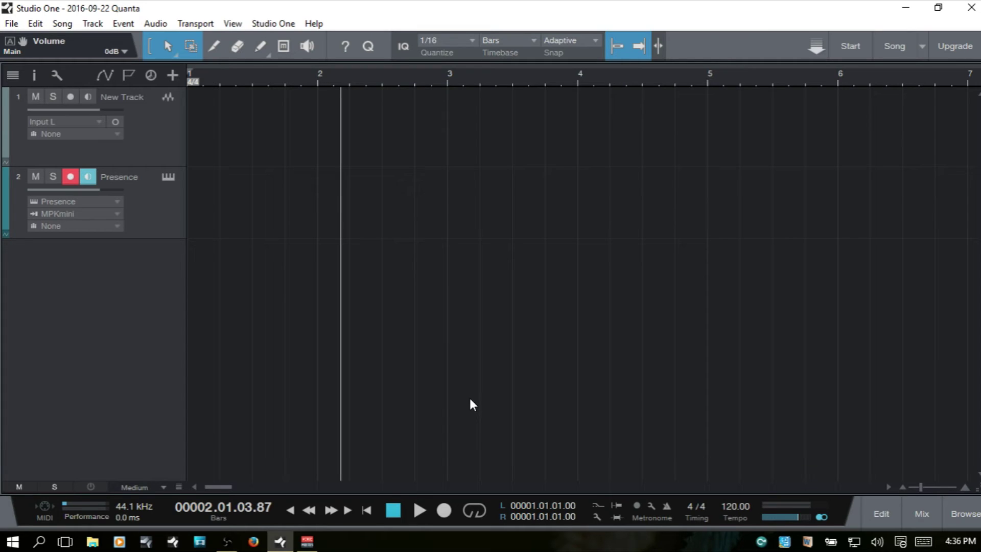
key(Home)
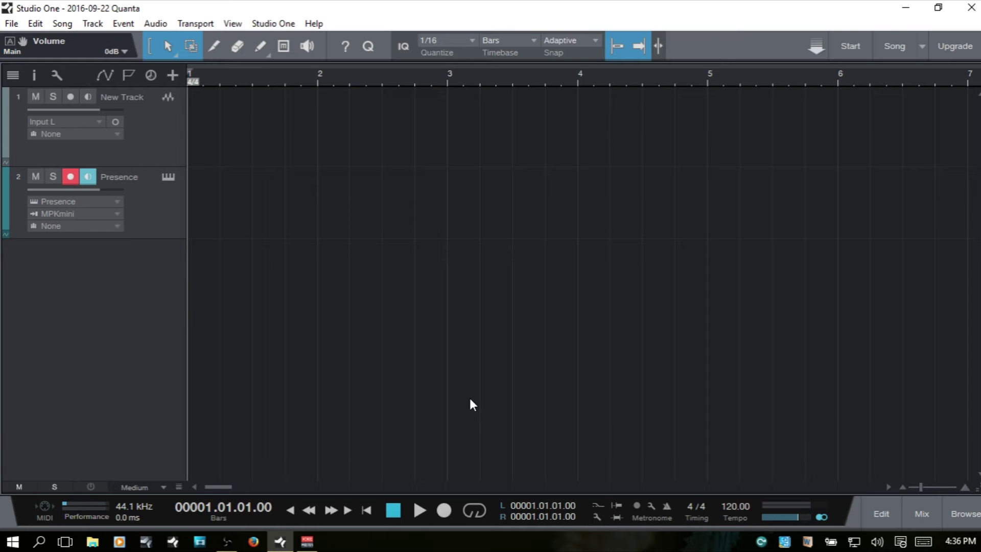
Toggle recording on and off for the Presence track, from the song start and during playback, and stop back at the start
click(444, 511)
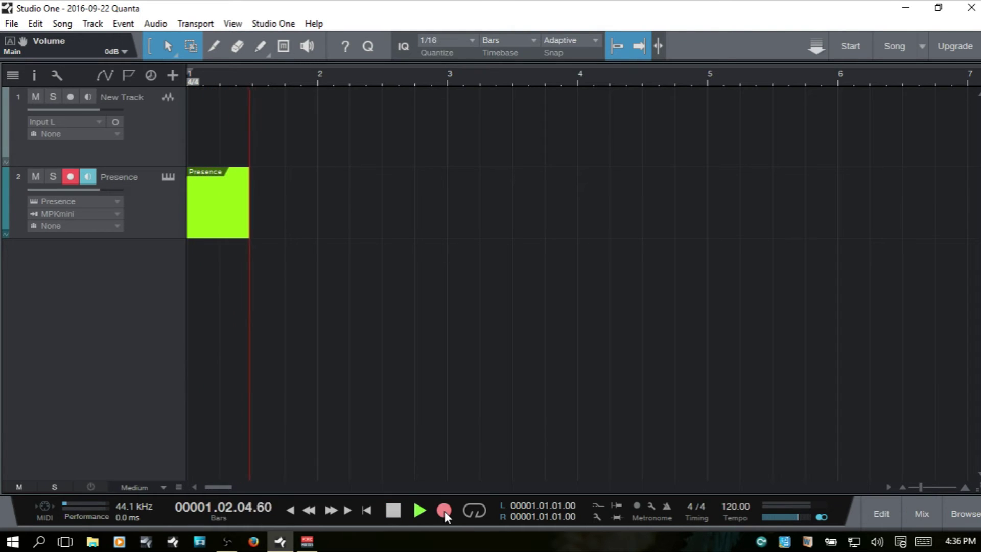
click(444, 511)
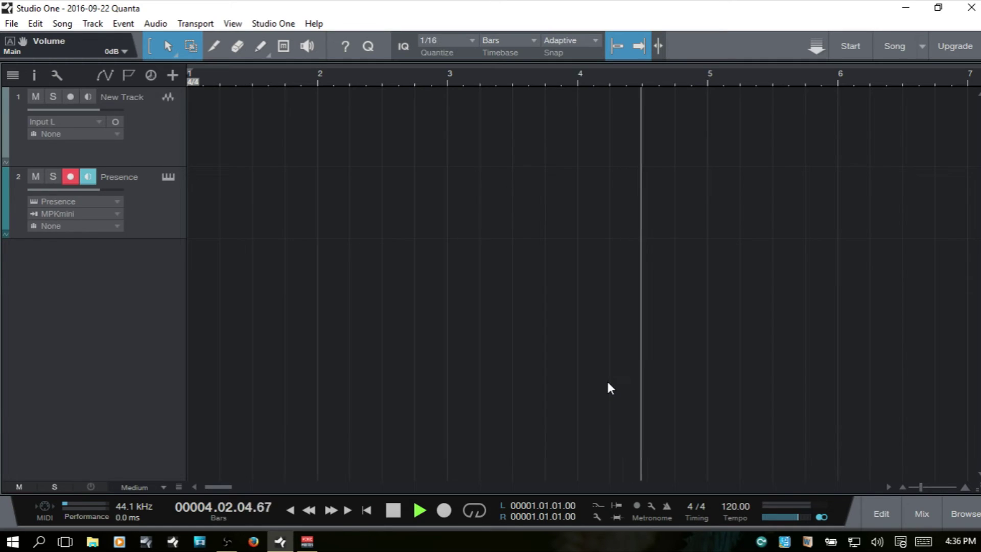
key(KP_Multiply)
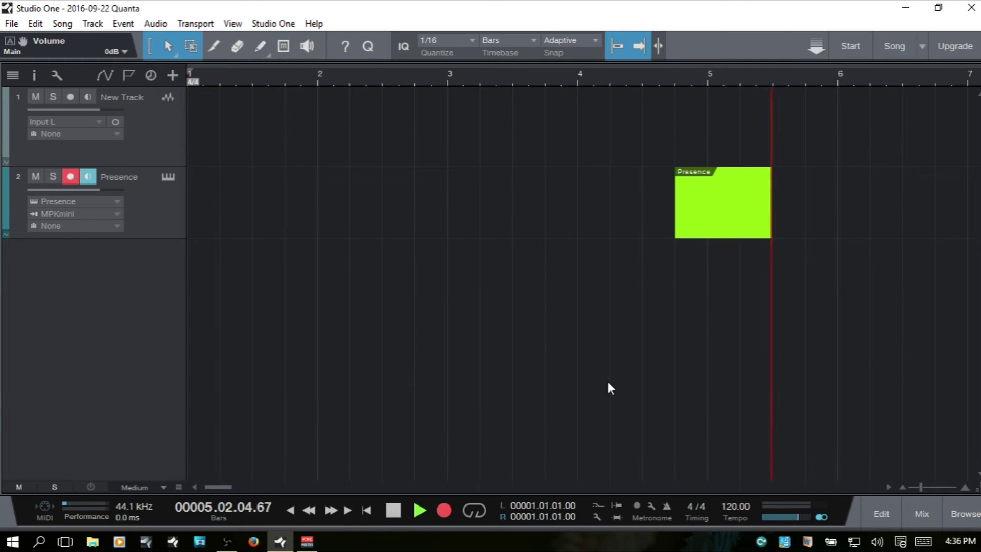
key(KP_Multiply)
key(space)
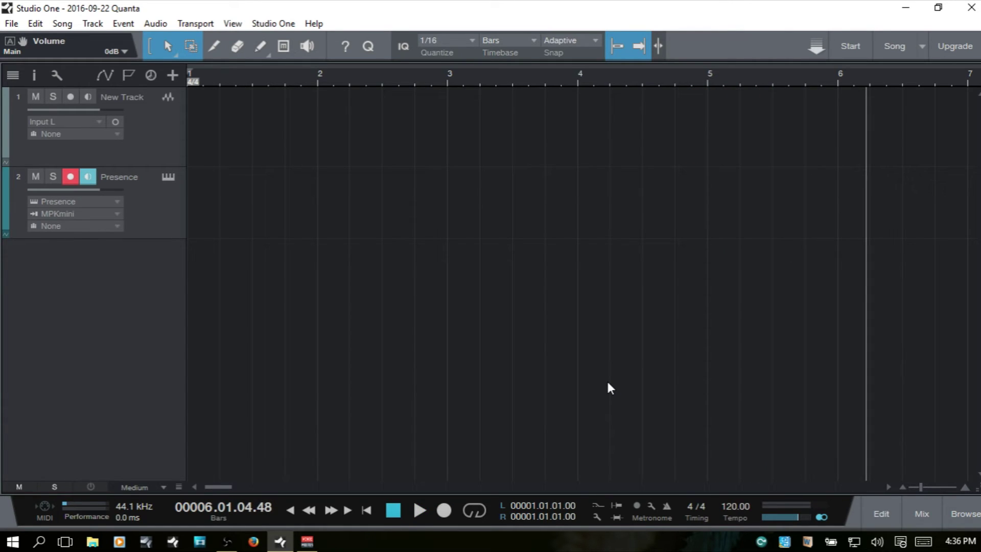
key(Home)
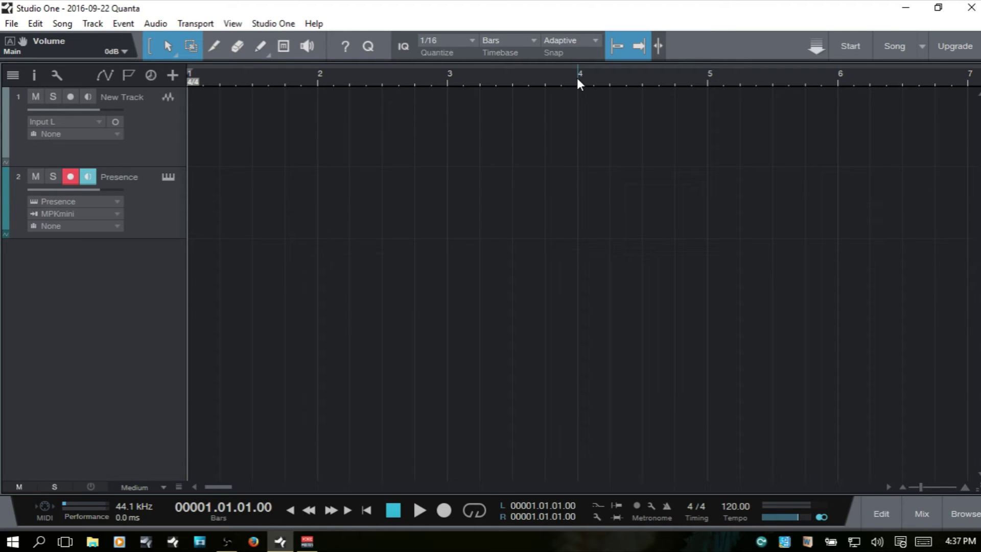
Set the loop range to start at bar 2 and end at bar 4
key(alt)
alt+click(580, 74)
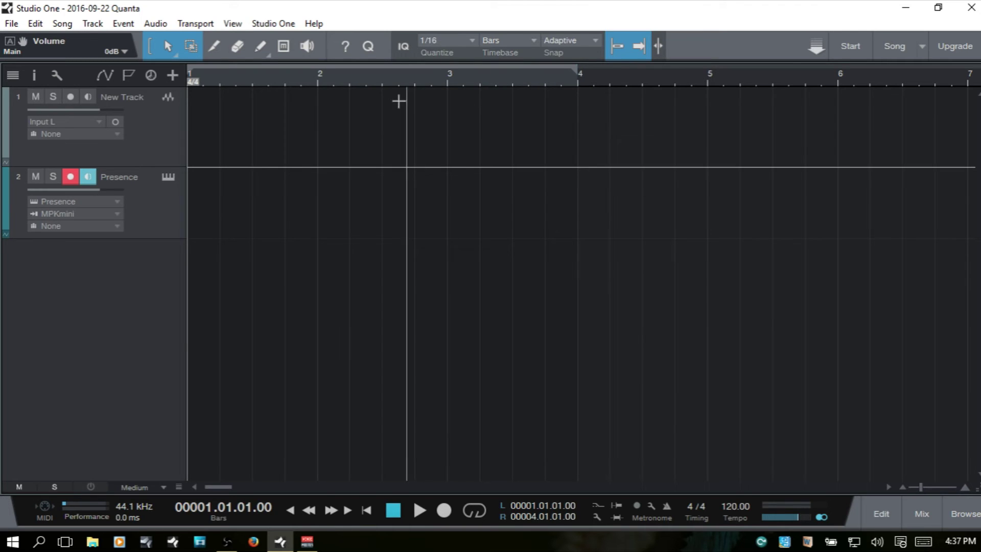
ctrl+click(320, 77)
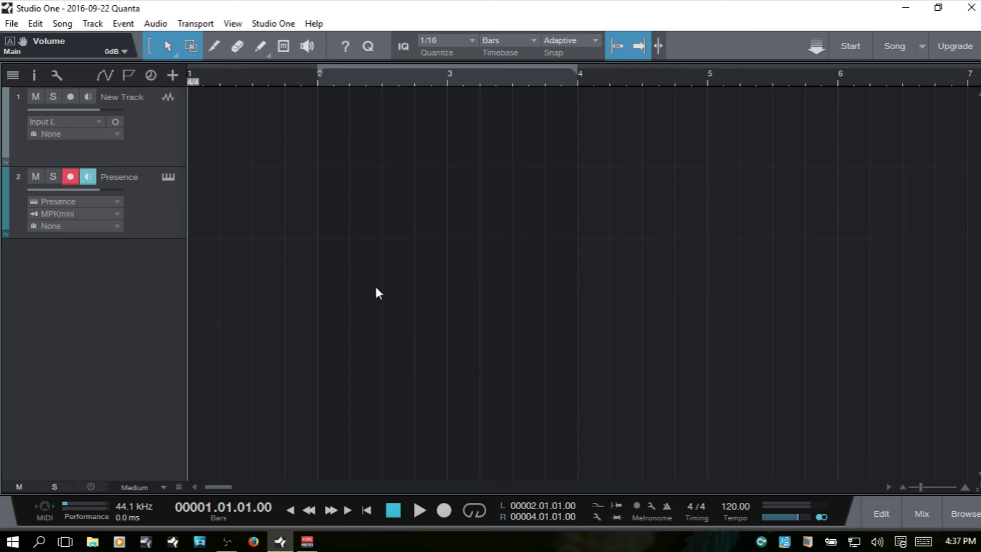
Toggle looping on and off repeatedly, leaving it off, and jump the playhead to the loop's start and end
click(473, 510)
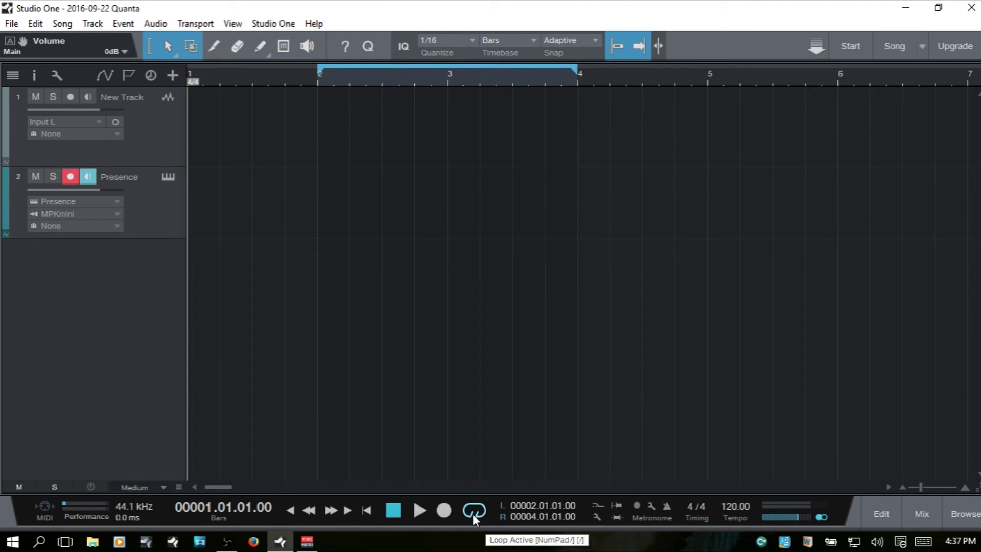
click(475, 512)
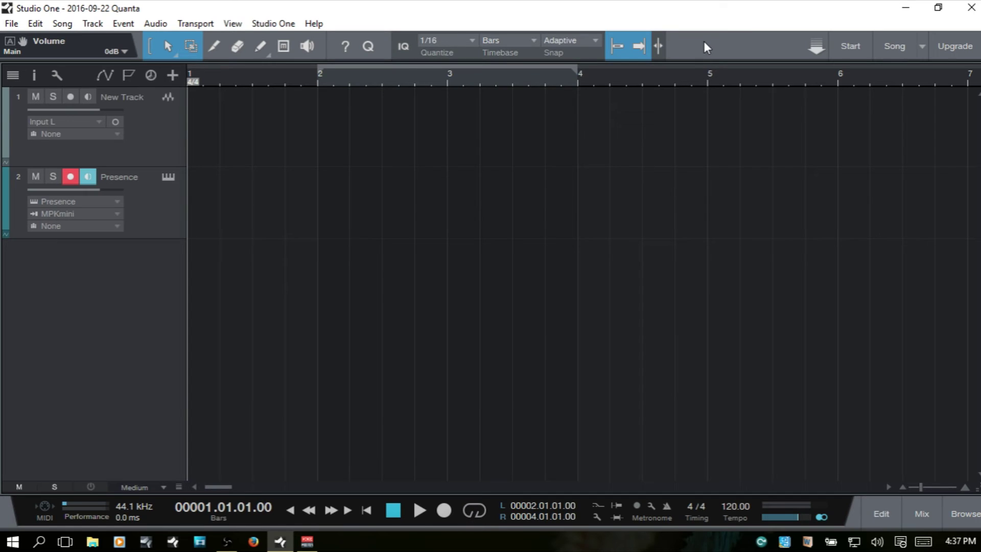
key(KP_Divide)
key(KP_Divide)
key(KP_Divide)
key(KP_Divide)
click(502, 506)
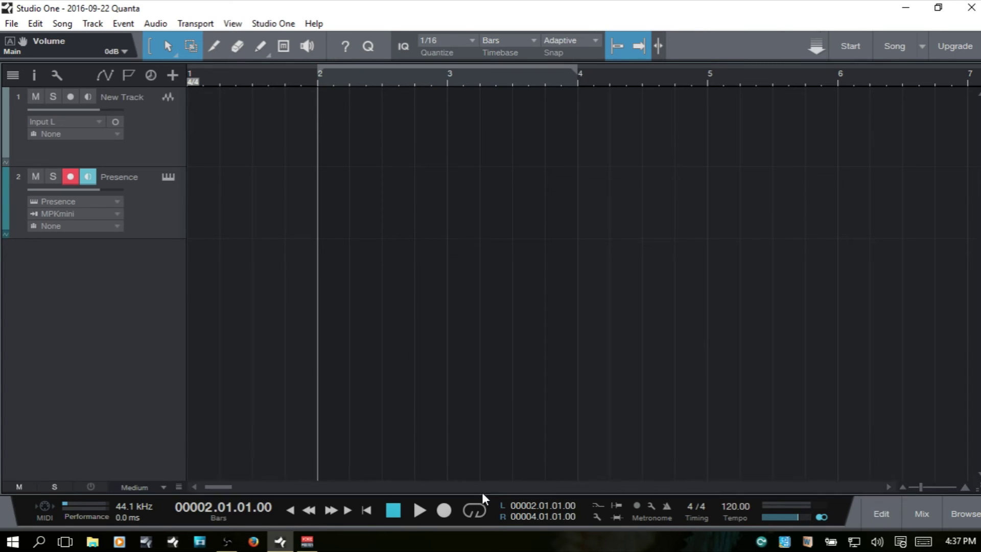
click(504, 517)
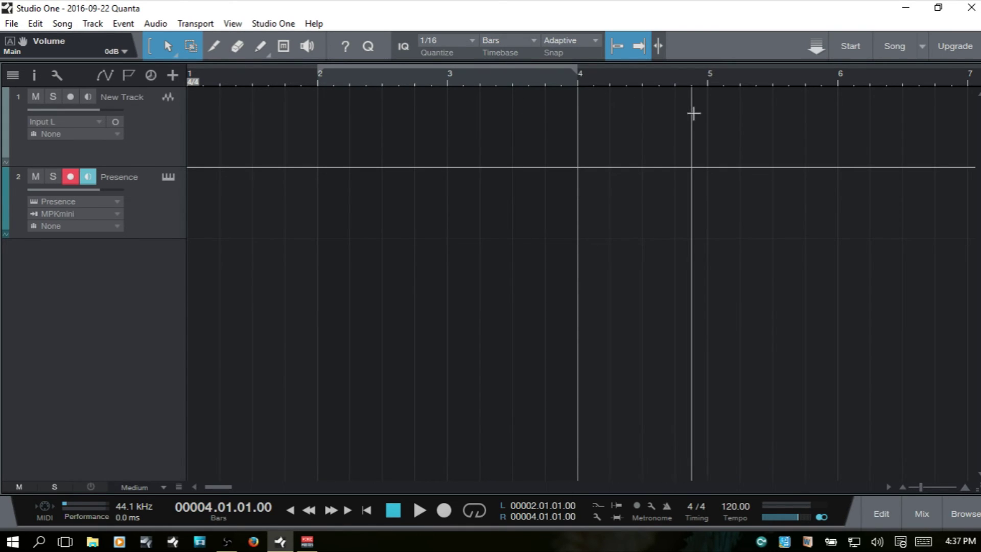
Extend the loop's end to bar 5 and on to bar 6, and move its start to bar 3
alt+click(710, 78)
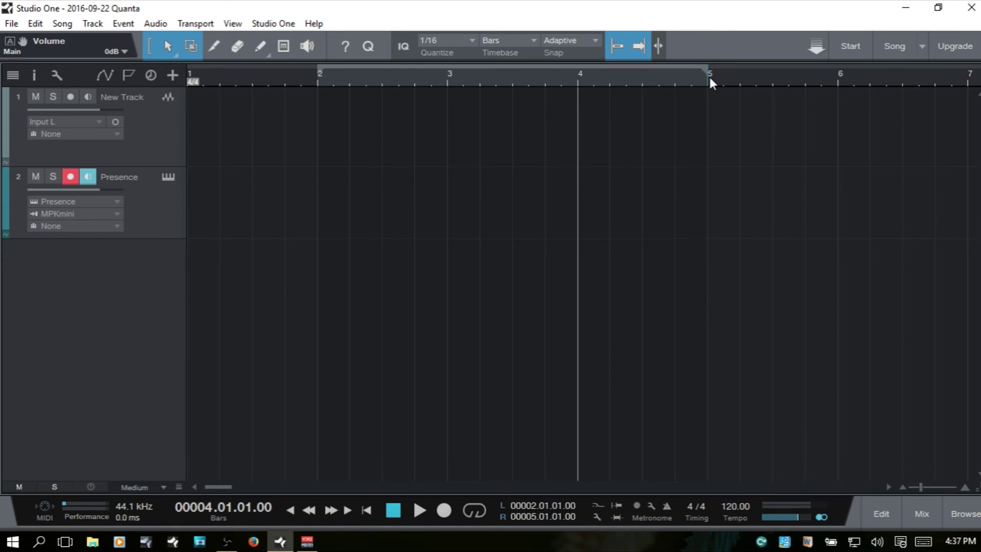
alt+click(837, 79)
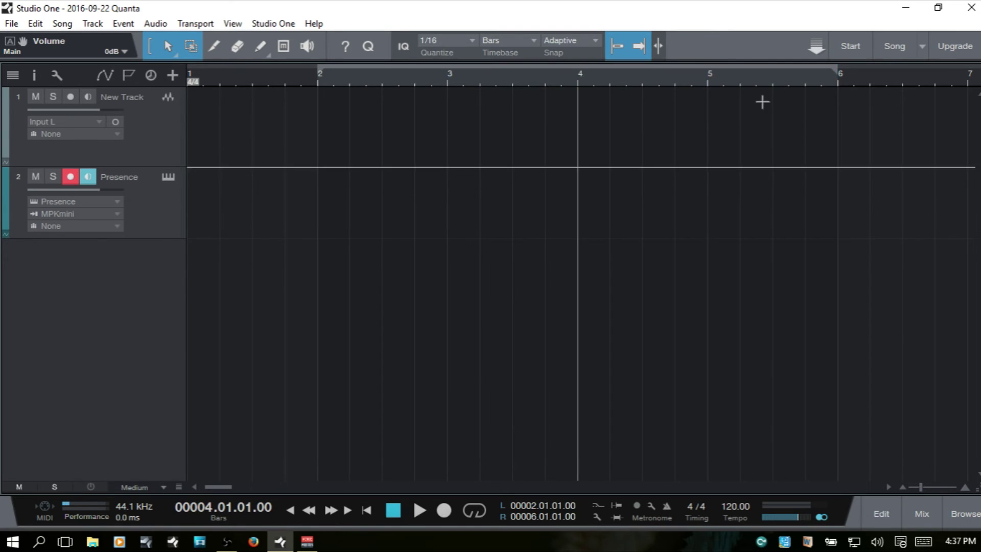
ctrl+click(448, 78)
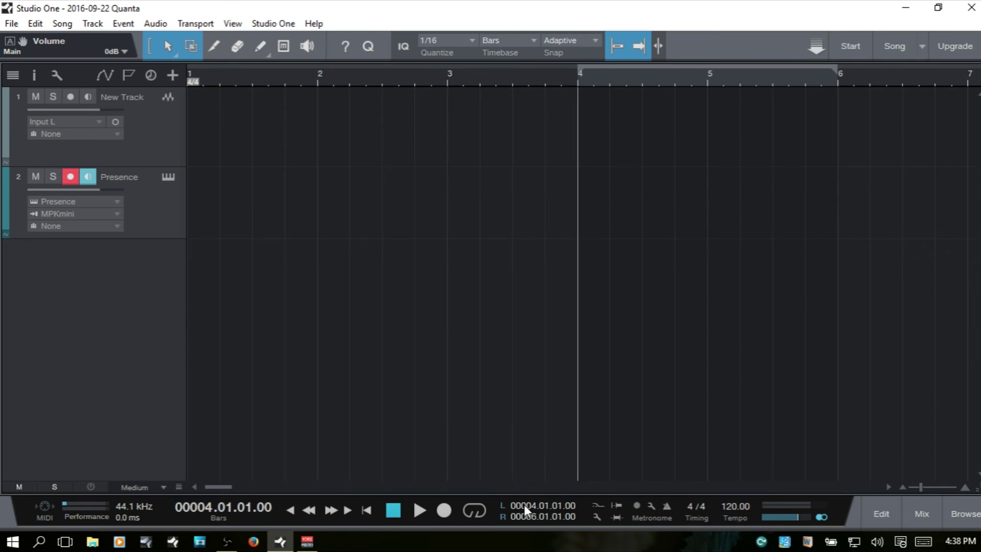
Adjust the left locator value in the transport up and down, ending at 00002.01.01.00
scroll(524, 505, down, 1)
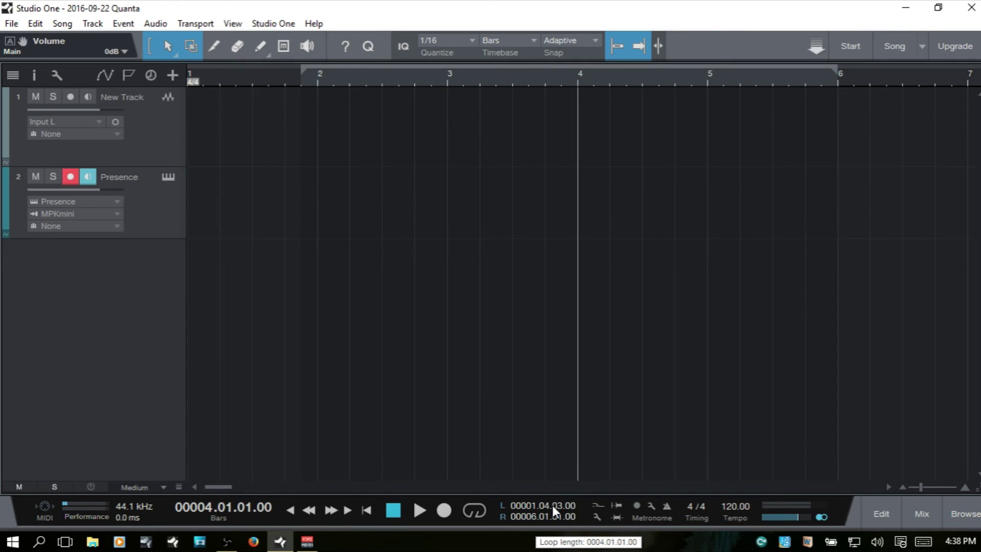
scroll(553, 507, up, 2)
scroll(552, 507, down, 2)
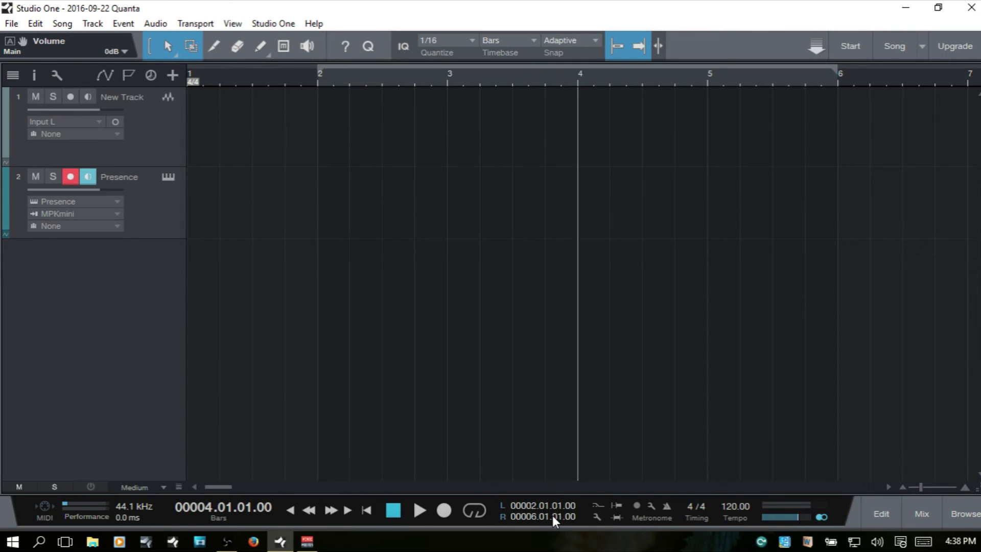
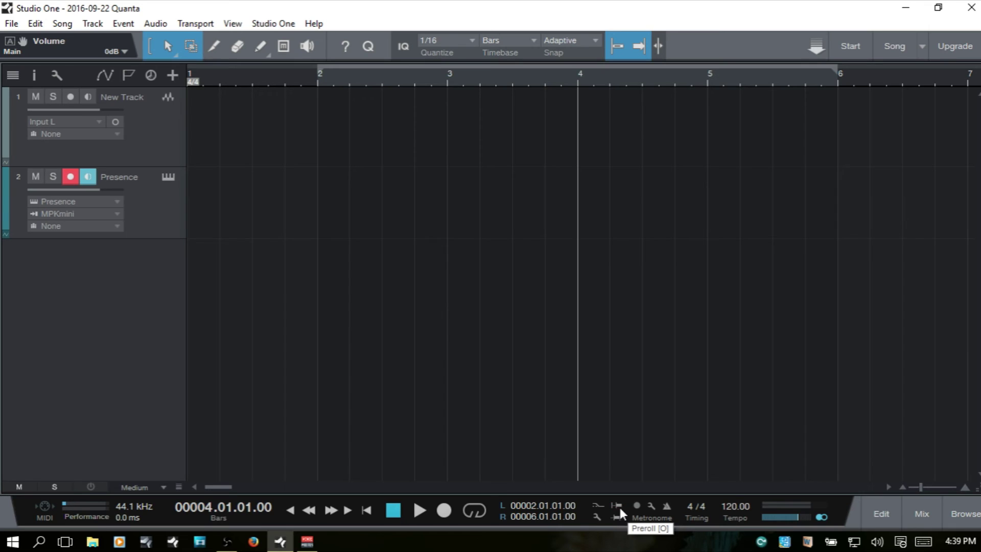
click(618, 506)
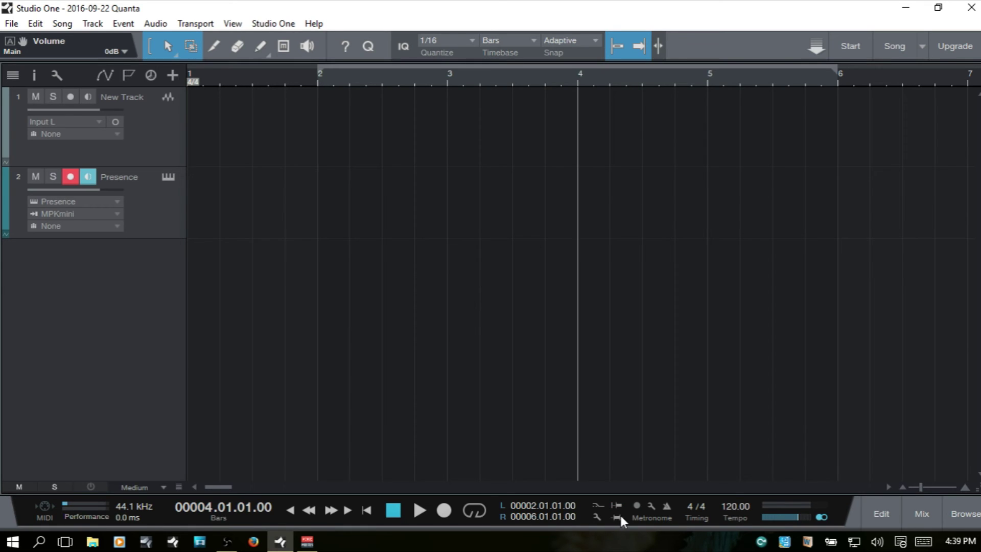
click(619, 517)
click(638, 505)
Open the metronome setup and try its Precount and Preroll options, leaving only Precount enabled
click(651, 506)
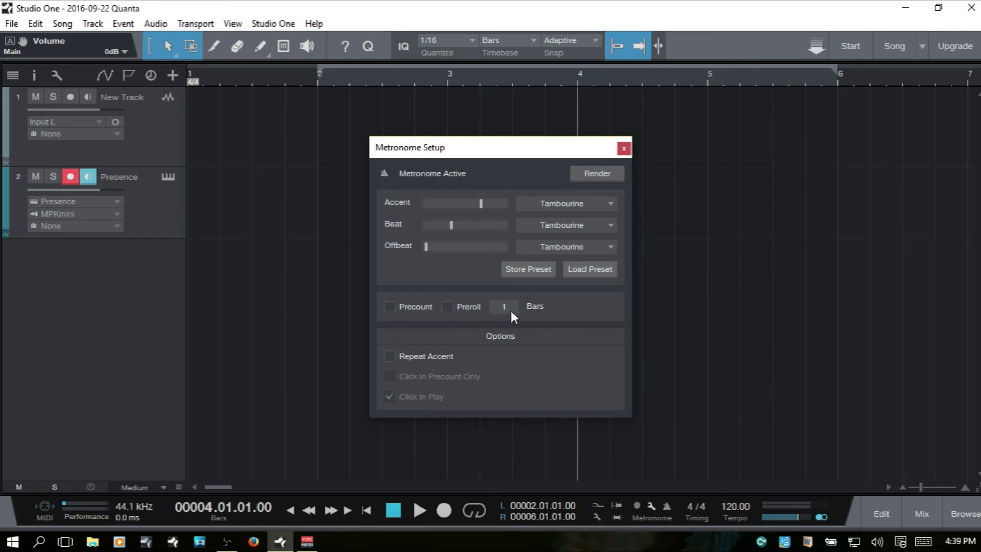
click(446, 307)
click(389, 307)
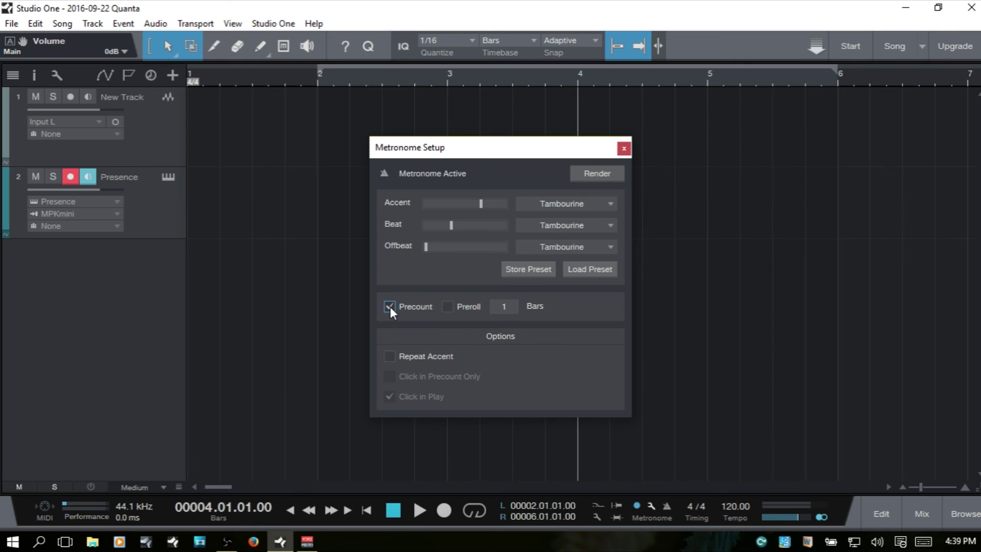
click(447, 308)
click(446, 307)
Keep the precount length at 1 bar, try Preroll again, and close the metronome setup with Precount and Preroll both off
click(505, 306)
key(Return)
click(447, 307)
click(390, 307)
click(448, 306)
click(449, 306)
click(624, 148)
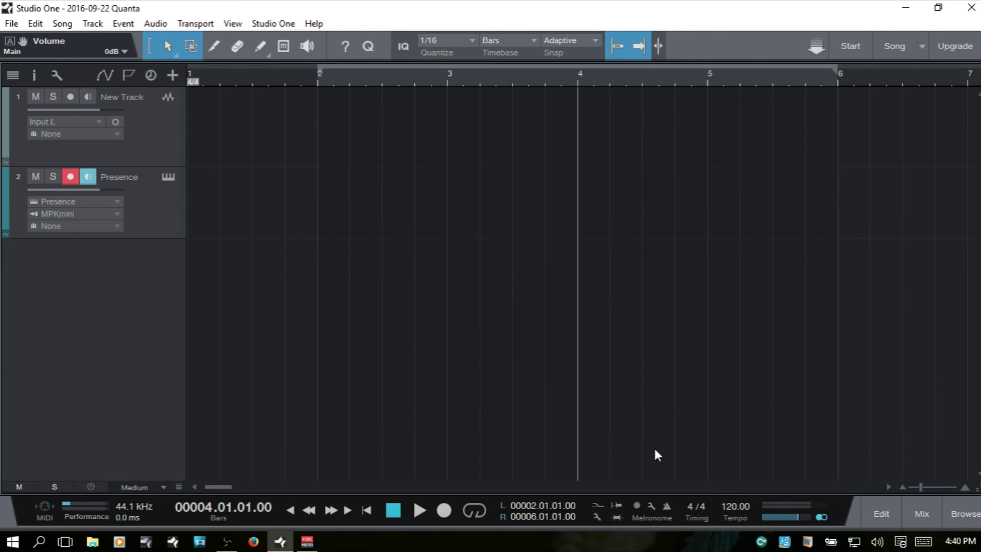
Turn the metronome click on and back off
click(667, 506)
key(c)
Change the song's time signature to 3/4 and return it to 4/4
click(690, 506)
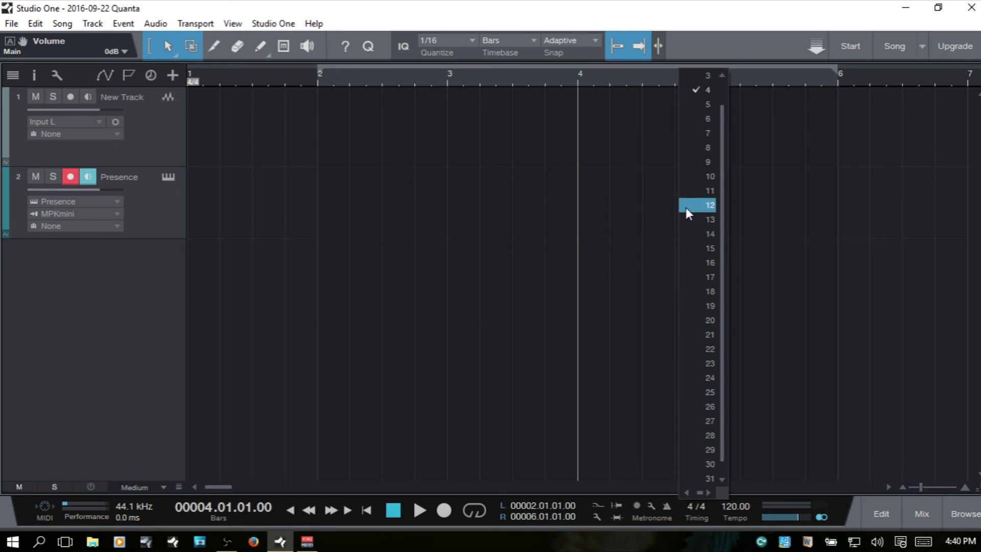
click(688, 505)
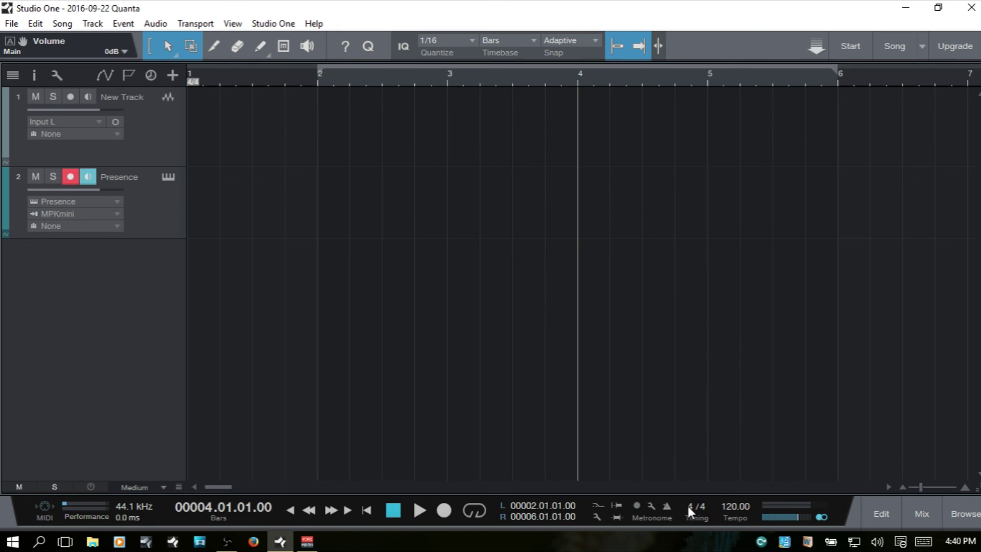
click(687, 505)
click(710, 76)
click(690, 507)
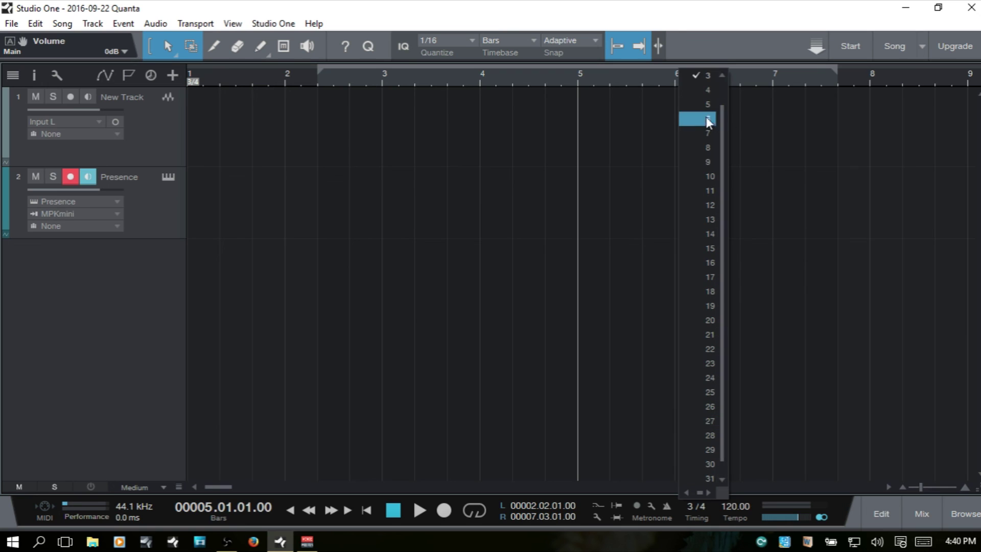
click(698, 93)
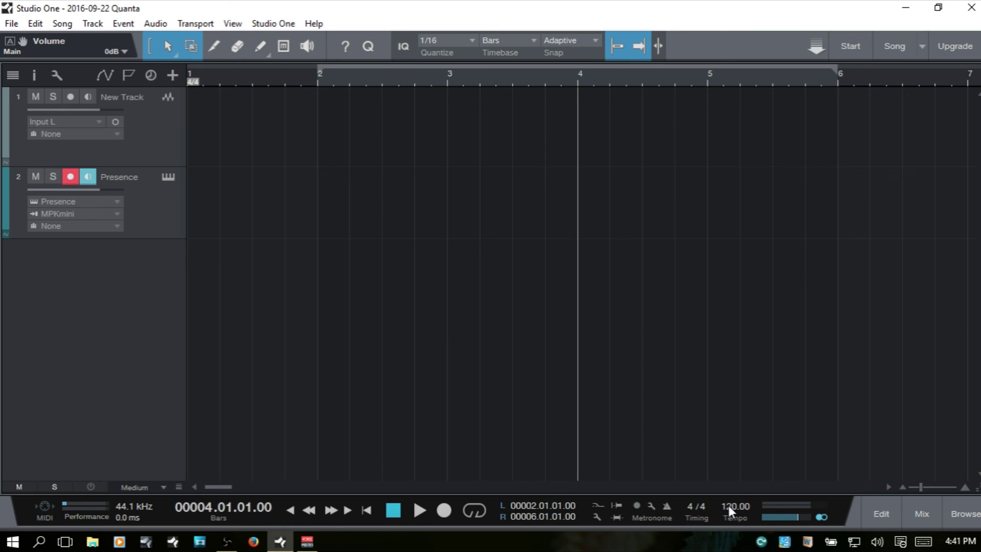
Step the song tempo down and up through several values, and set it to 95
scroll(729, 505, down, 15)
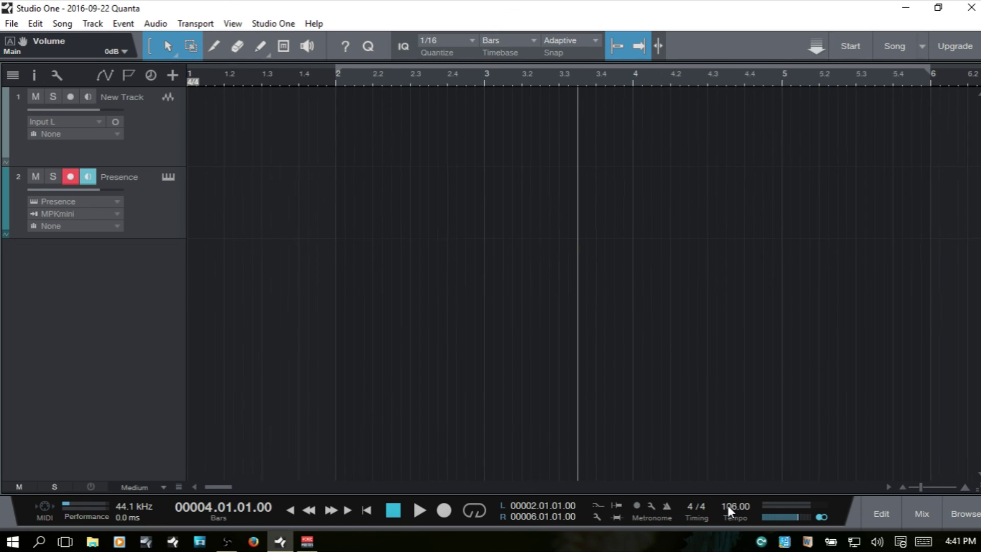
scroll(729, 505, up, 14)
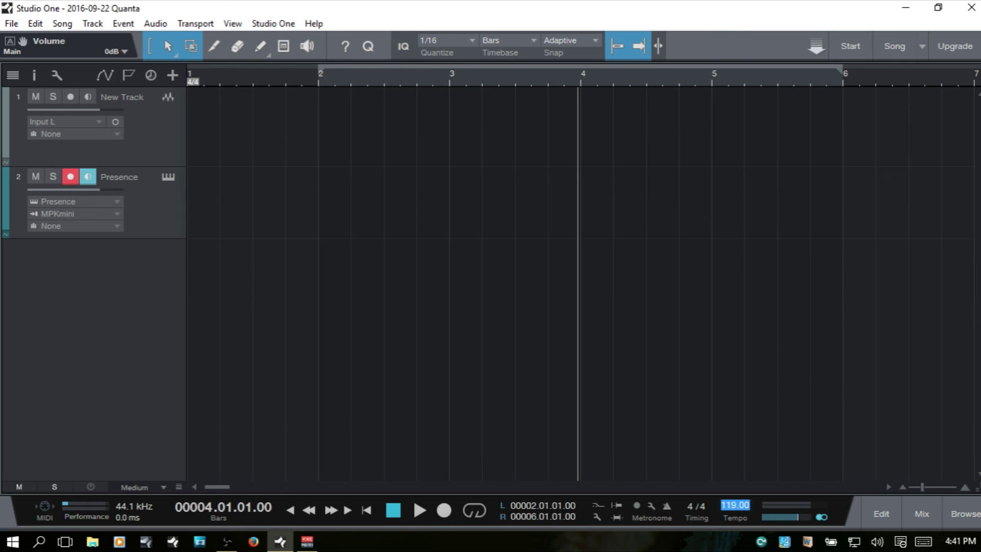
text(95)
key(Return)
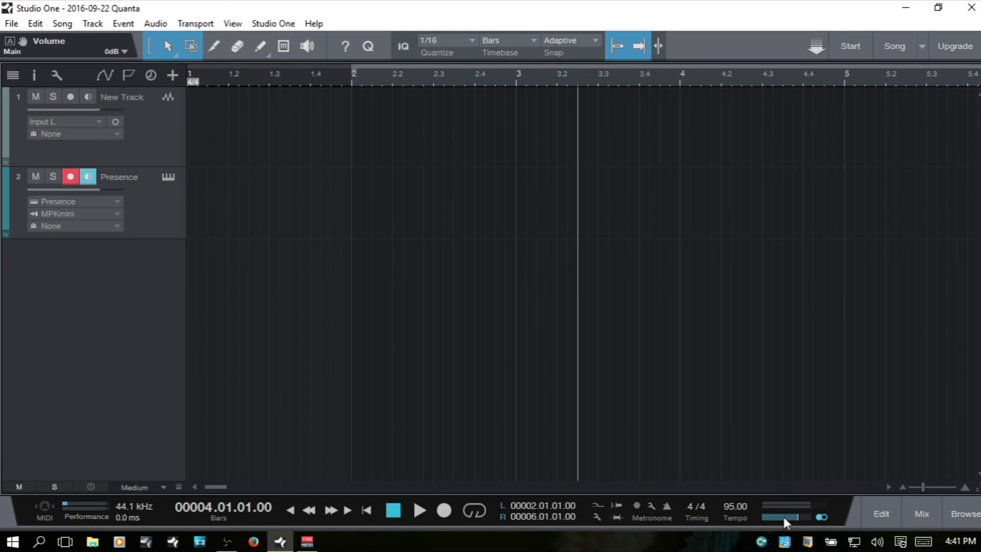
Adjust the main output volume up and down repeatedly, ending at -4.7 dB
scroll(783, 515, down, 5)
scroll(783, 515, up, 4)
scroll(785, 515, up, 1)
scroll(779, 515, down, 8)
scroll(793, 519, up, 9)
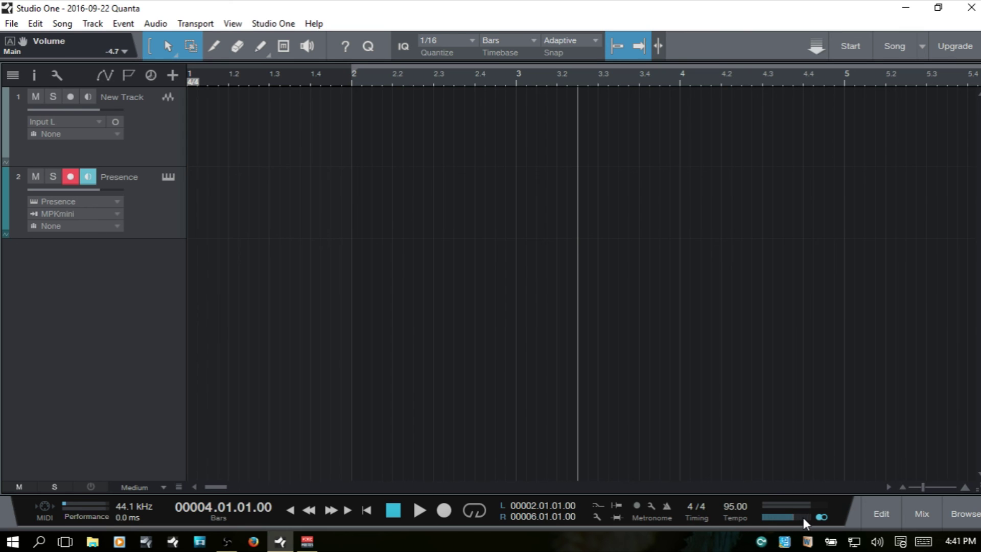